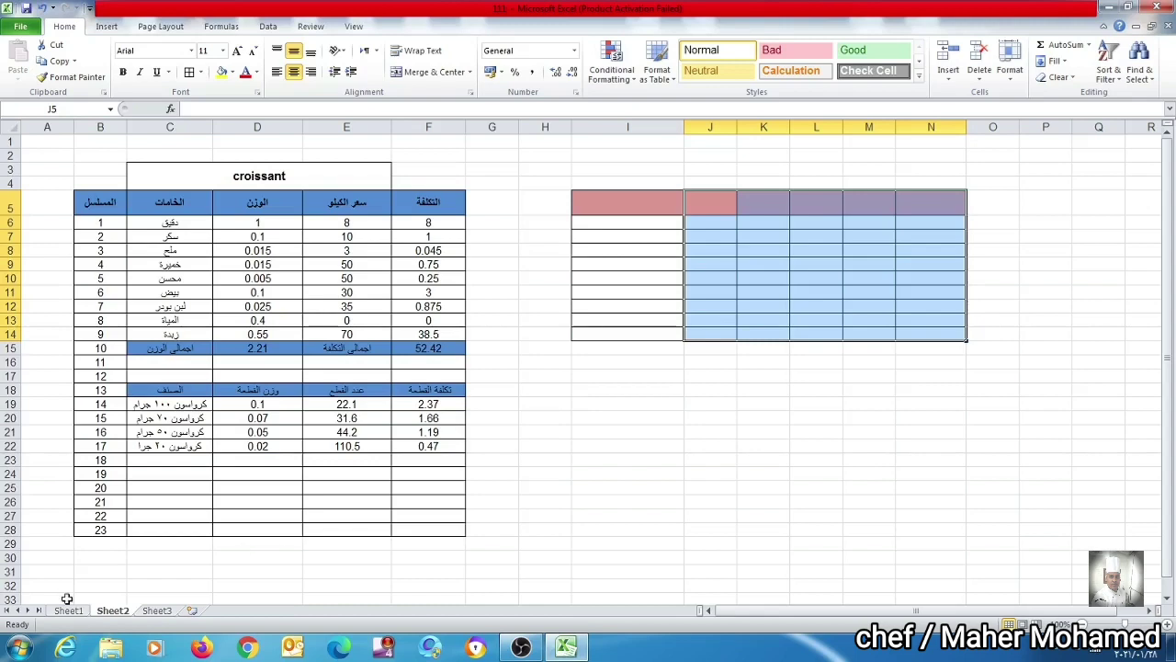
- Review the ingredient price list on Sheet1 and the croissant cost table and empty filling table on Sheet2
{"action": "left_click", "coordinate": [68, 610]}
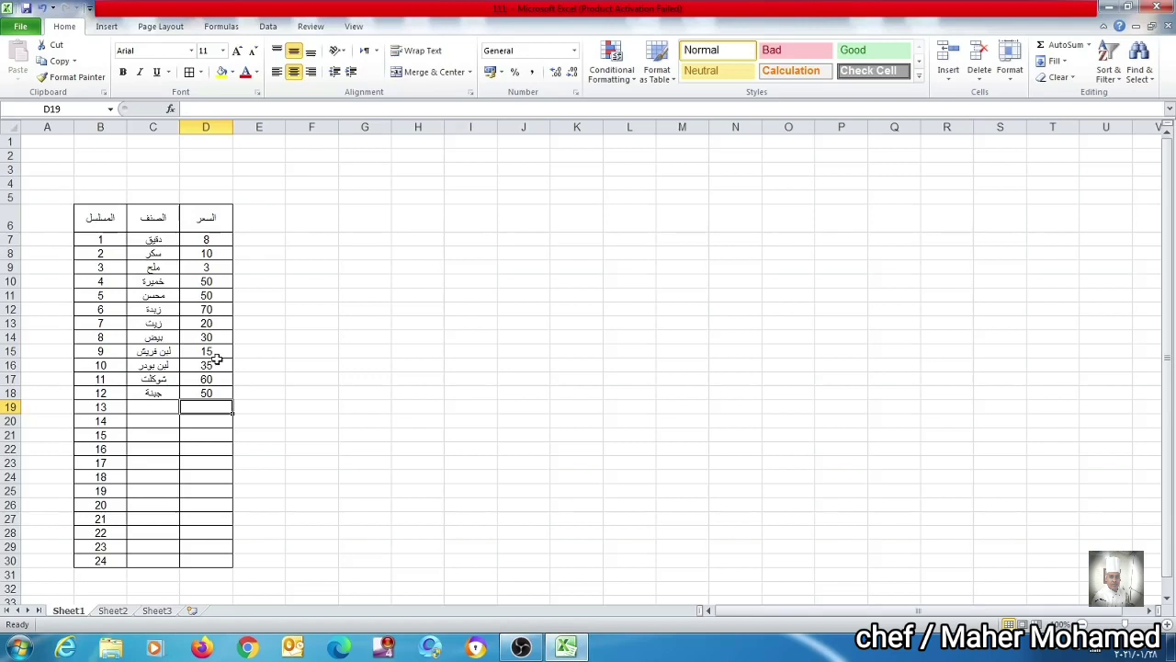
{"action": "left_click", "coordinate": [113, 610]}
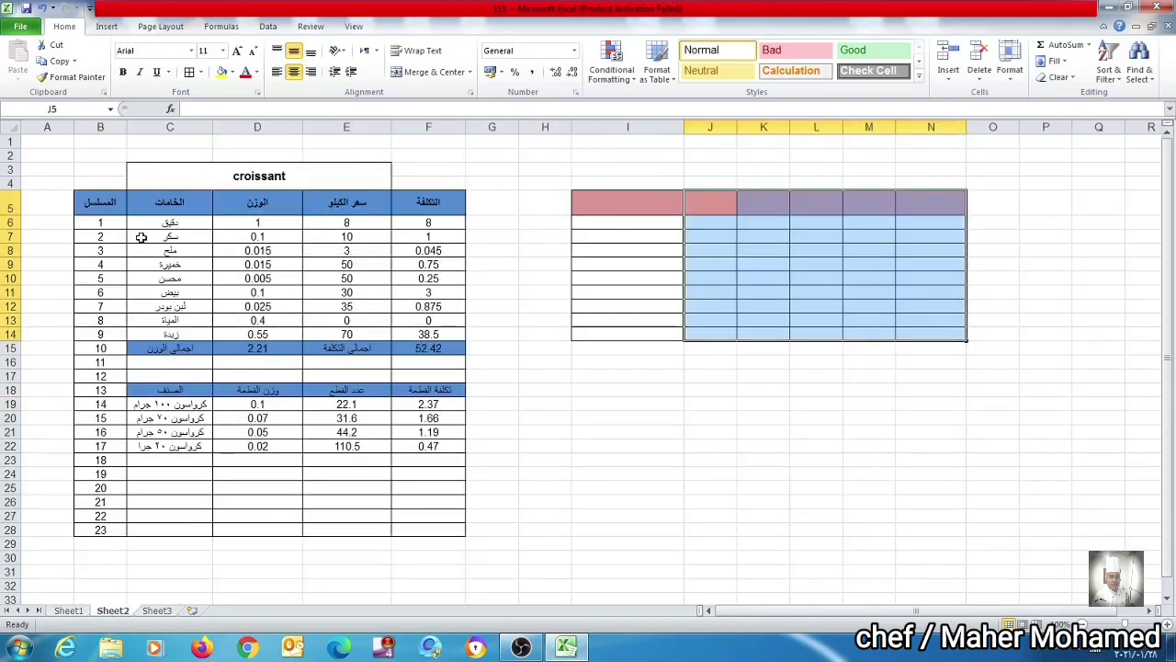
{"action": "left_click_drag", "start_coordinate": [118, 202], "coordinate": [448, 499]}
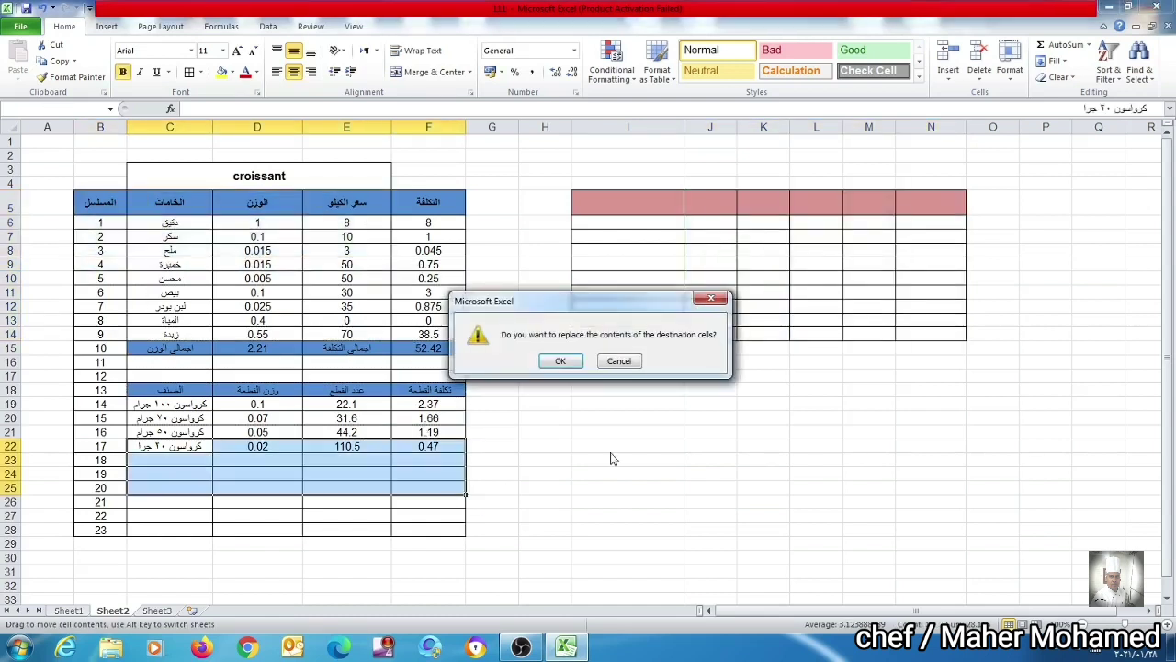
{"action": "left_click", "coordinate": [626, 363]}
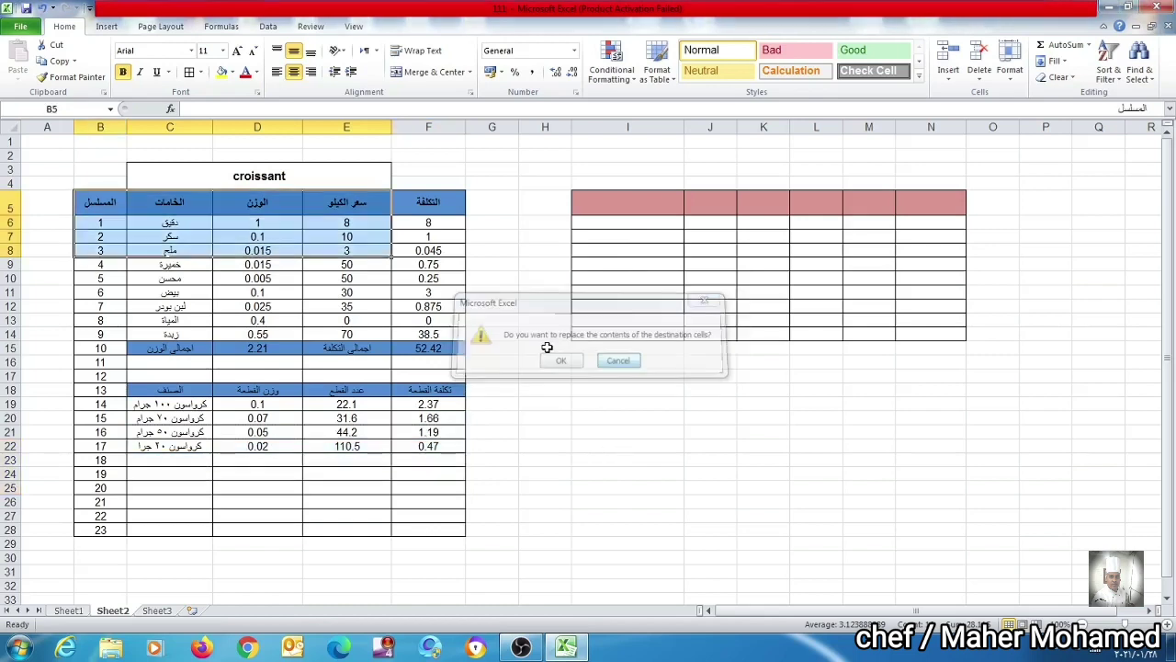
{"action": "left_click", "coordinate": [428, 339]}
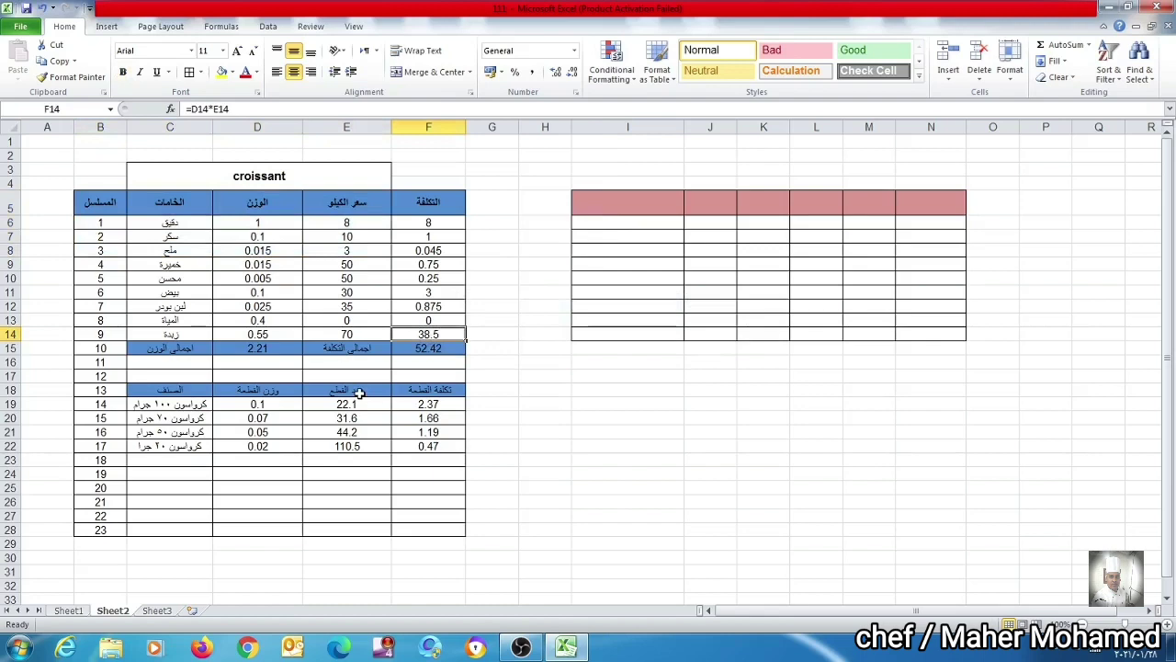
{"action": "left_click", "coordinate": [542, 416]}
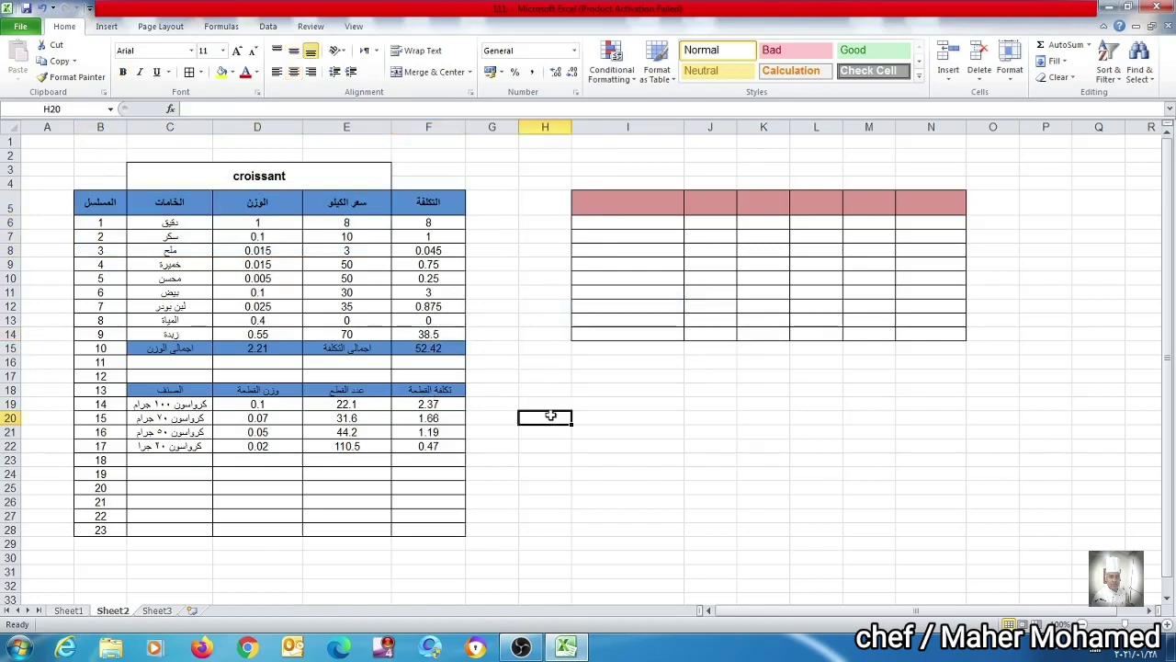
{"action": "left_click_drag", "start_coordinate": [618, 194], "coordinate": [923, 320]}
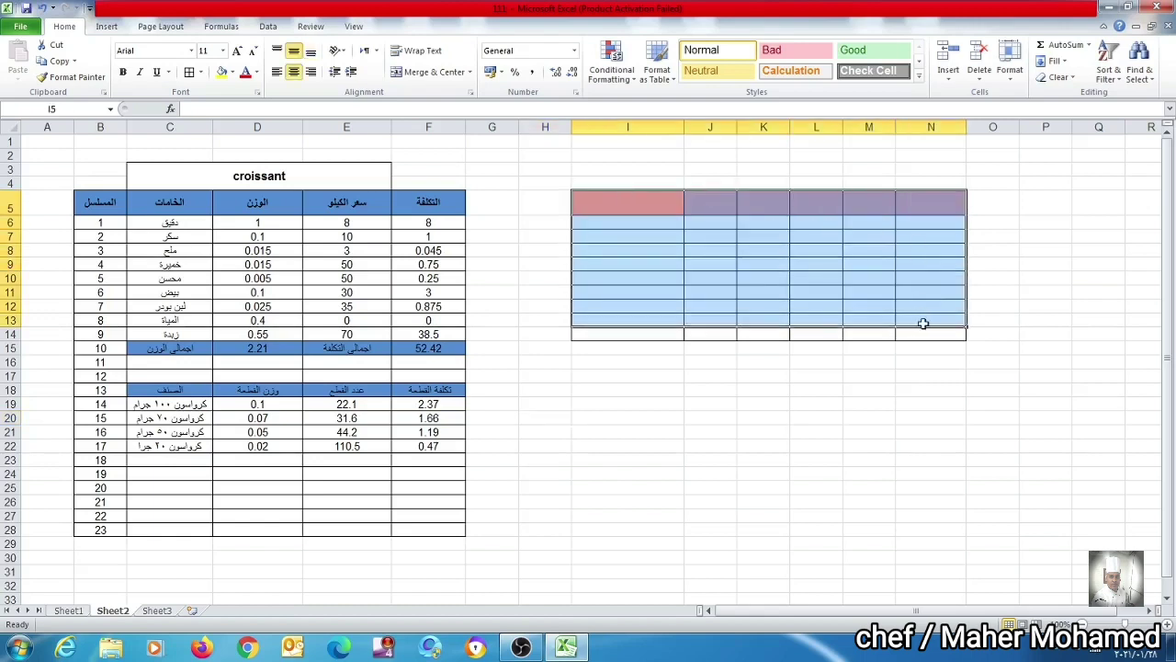
- Enter the headings "الصنف" in I5 and "نوع الحشو" in J5 of the empty red-headed table
{"action": "left_click", "coordinate": [634, 206]}
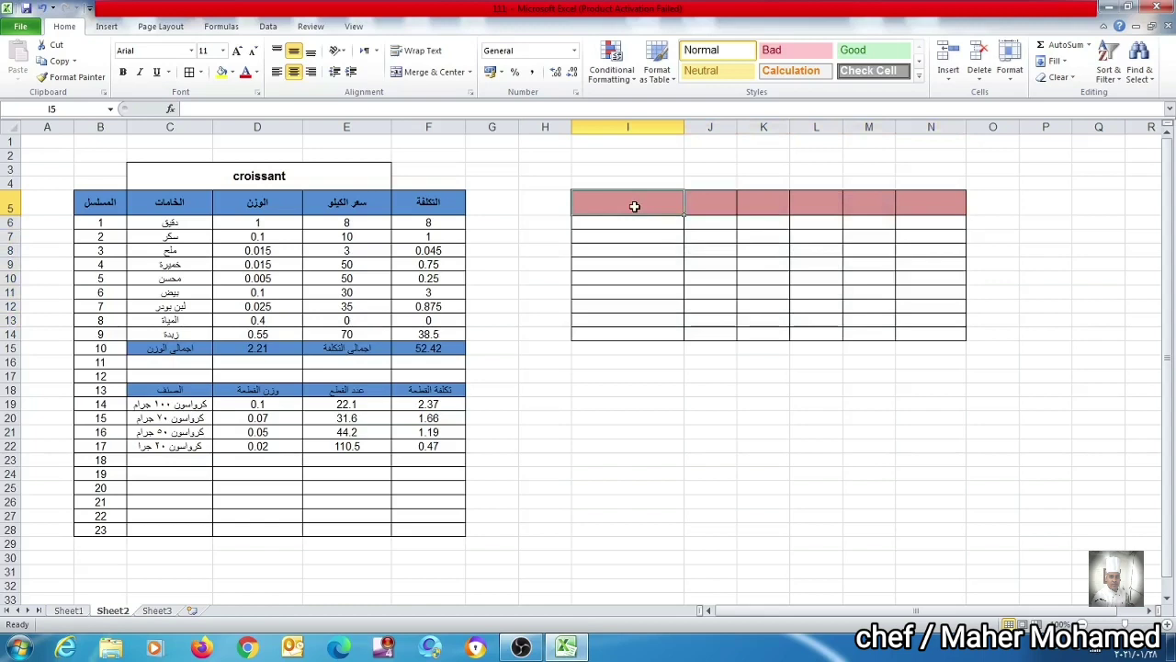
{"action": "type", "text": "kg"}
{"action": "key", "text": "BackSpace"}
{"action": "key", "text": "BackSpace"}
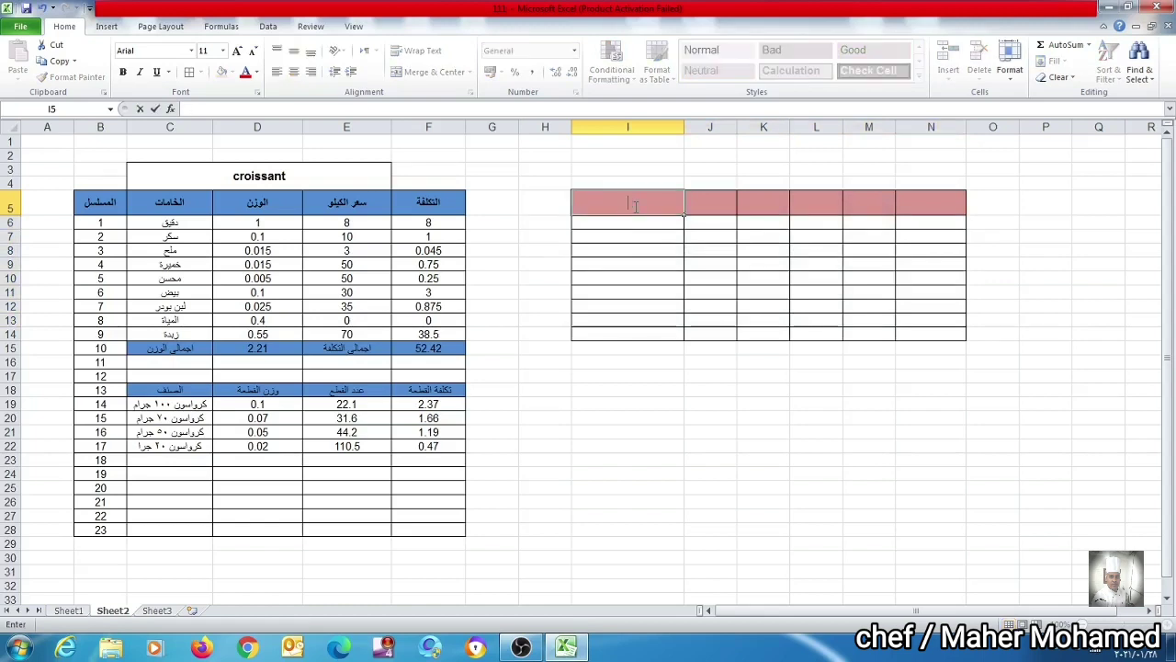
{"action": "type", "text": "الصنف"}
{"action": "left_click", "coordinate": [715, 200]}
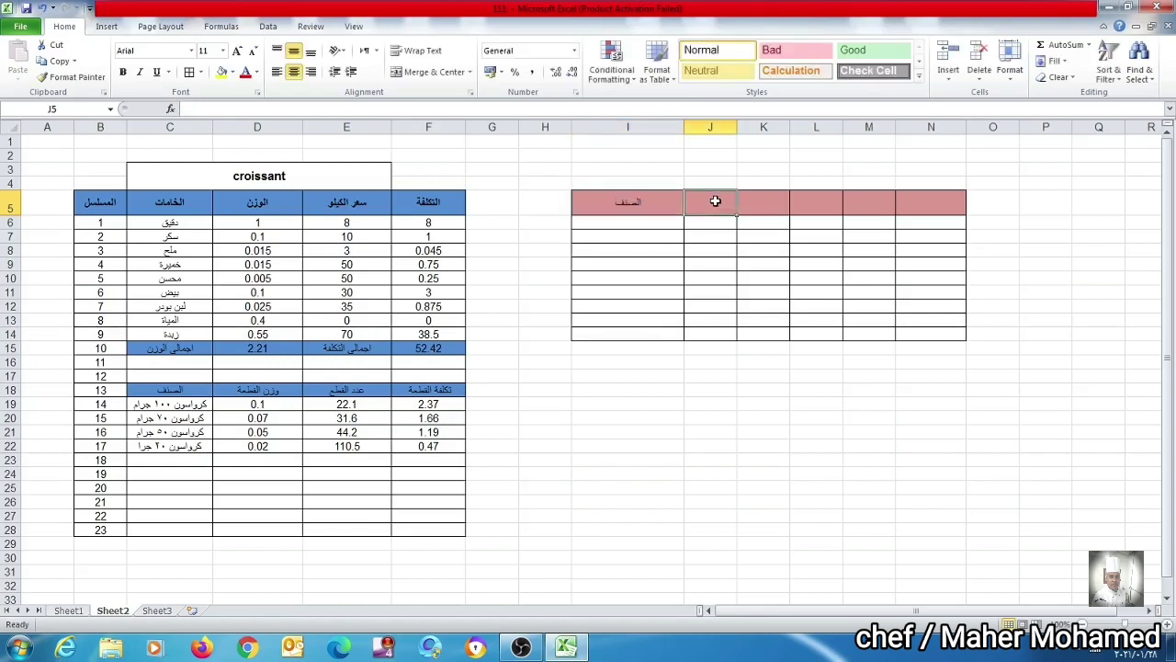
{"action": "type", "text": "نوع أ"}
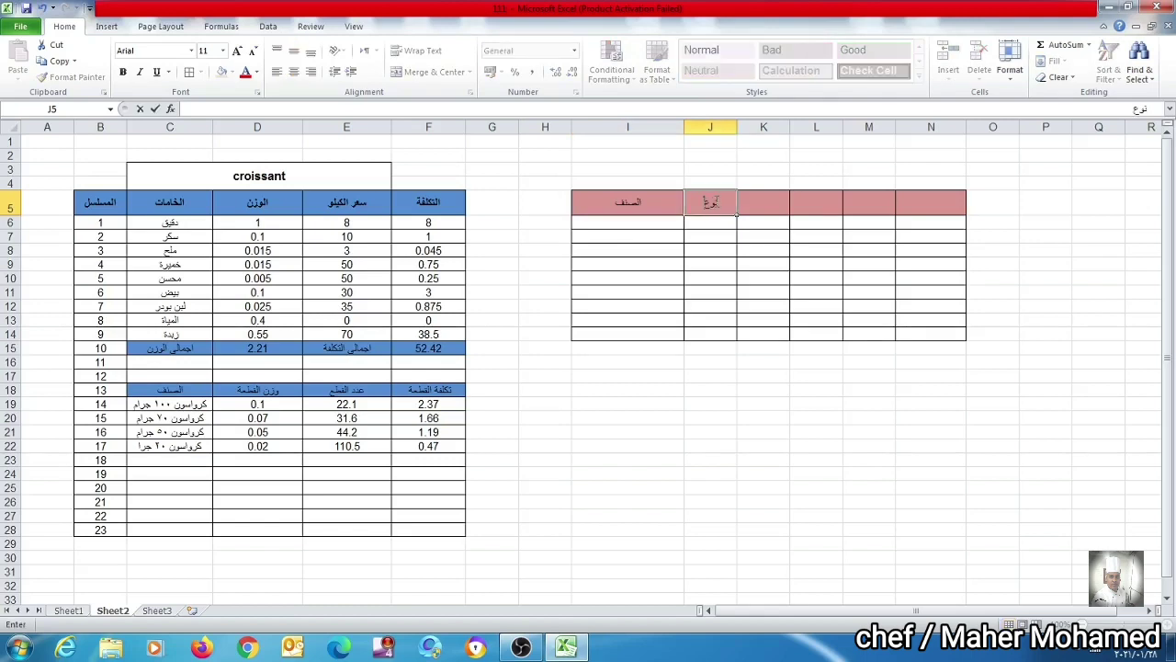
{"action": "type", "text": "لحشو"}
- Add the filling weight and price headings "وزن الحشو" in K5 and "سعر الحشو" in L5
{"action": "left_click", "coordinate": [767, 204]}
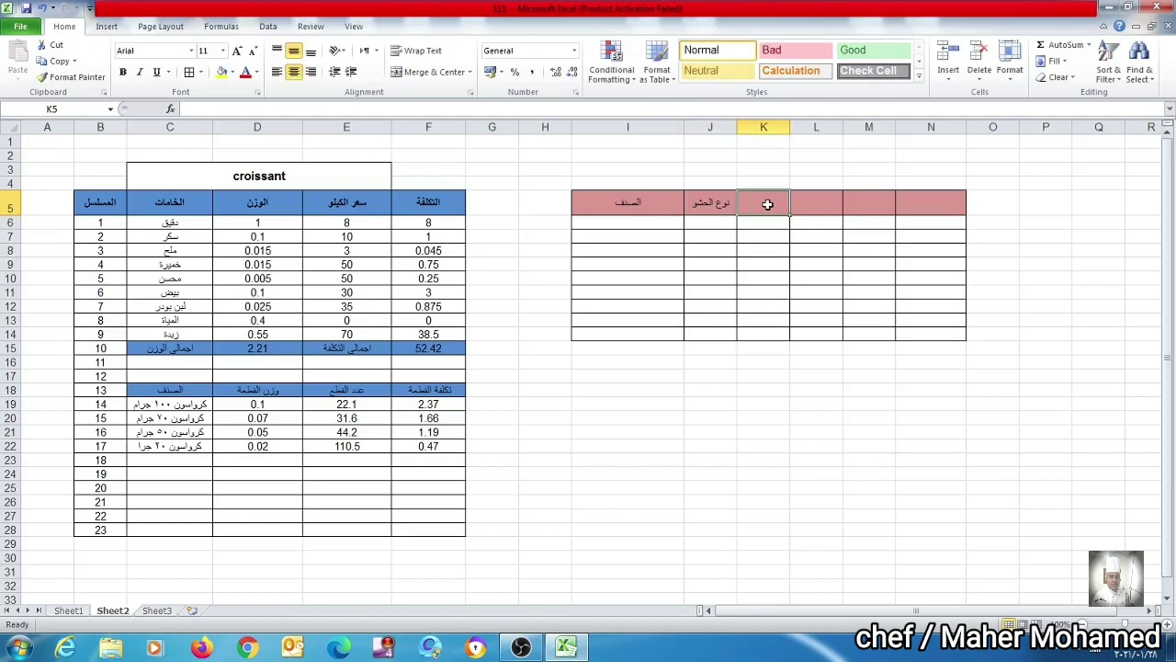
{"action": "type", "text": "وزن ال"}
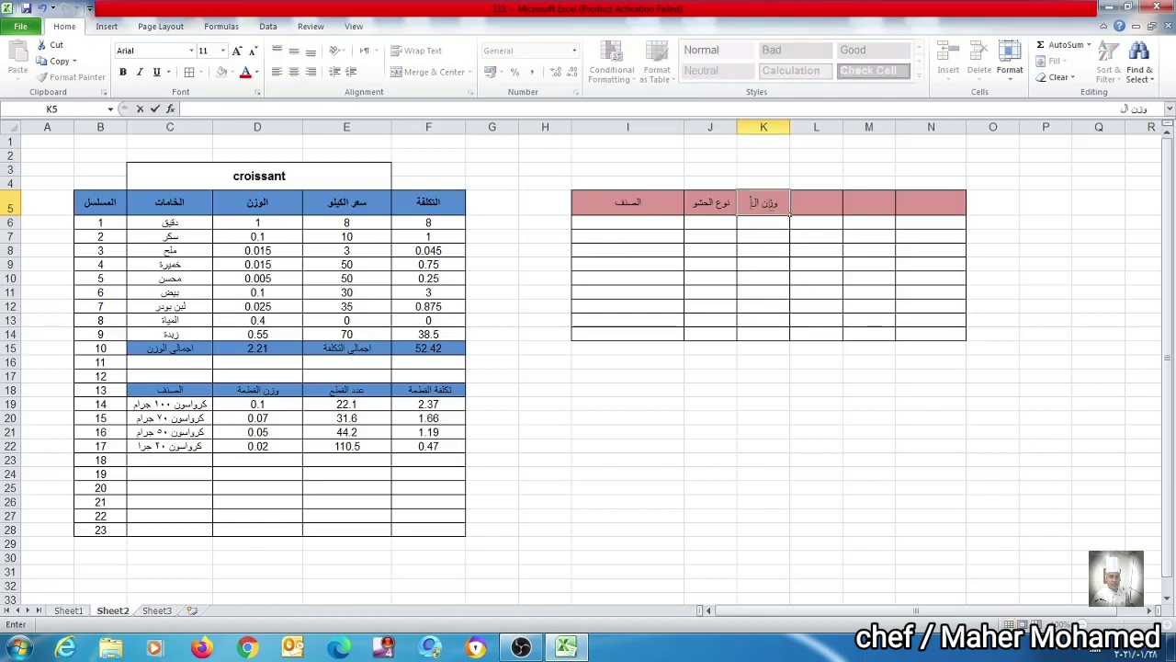
{"action": "type", "text": "حشو"}
{"action": "left_click", "coordinate": [804, 207]}
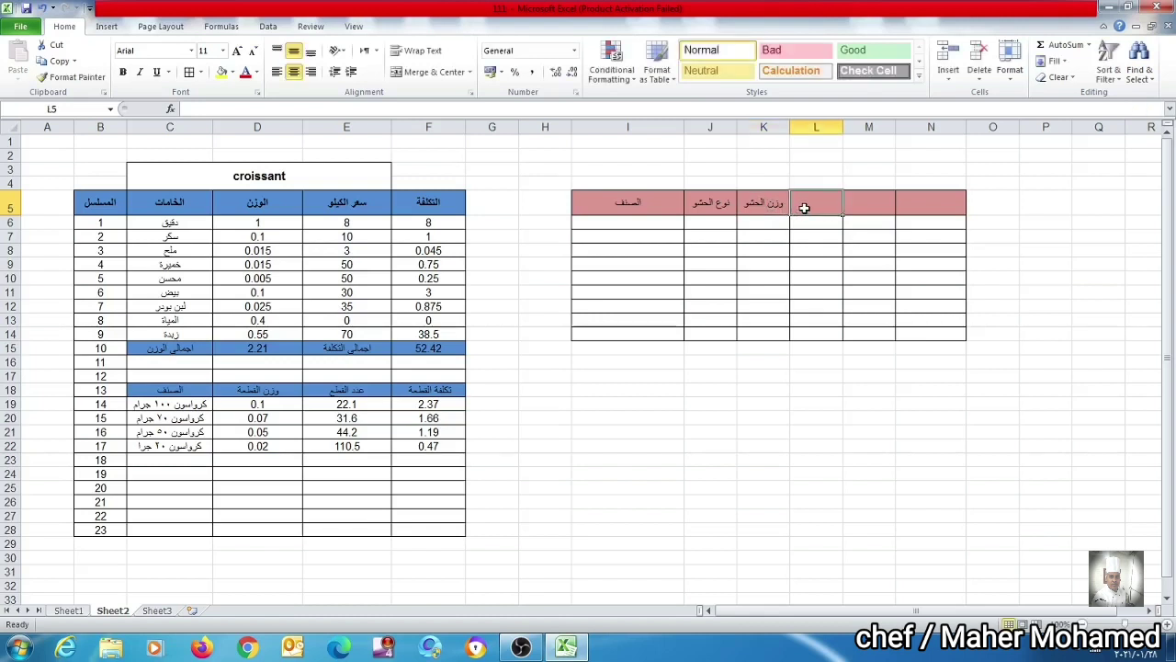
{"action": "type", "text": "سعر ال"}
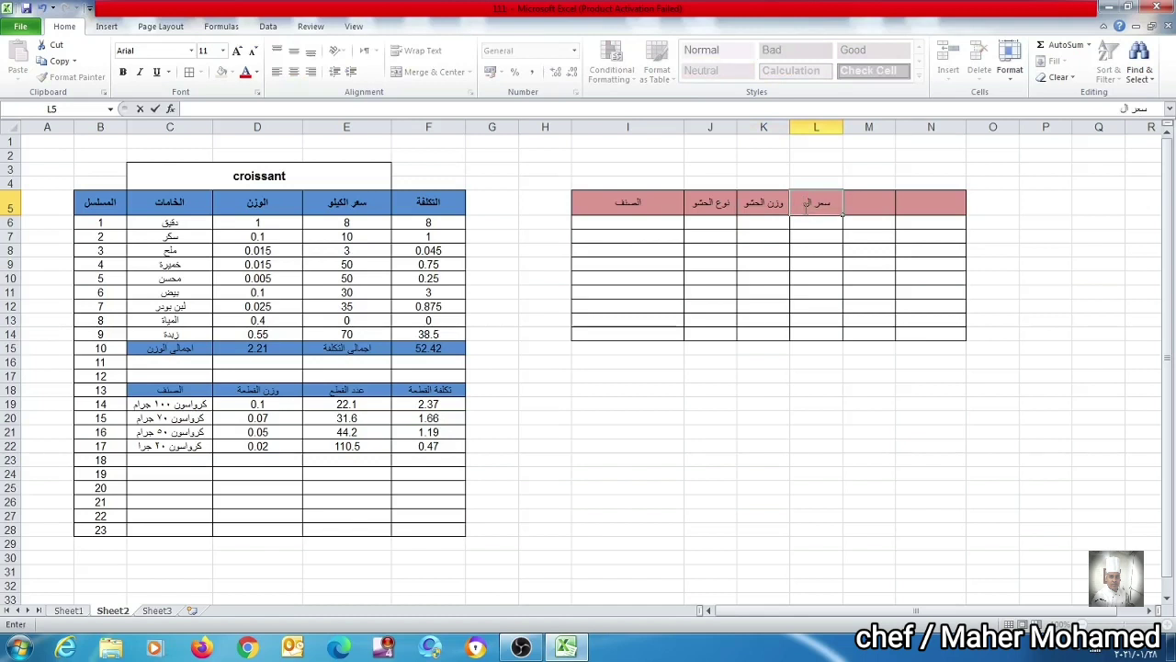
{"action": "type", "text": "حشو"}
- Add the cost headings "تكلفة الحشو" in M5 and "تكلفة القطعة" in N5
{"action": "left_click", "coordinate": [862, 203]}
{"action": "type", "text": "ت"}
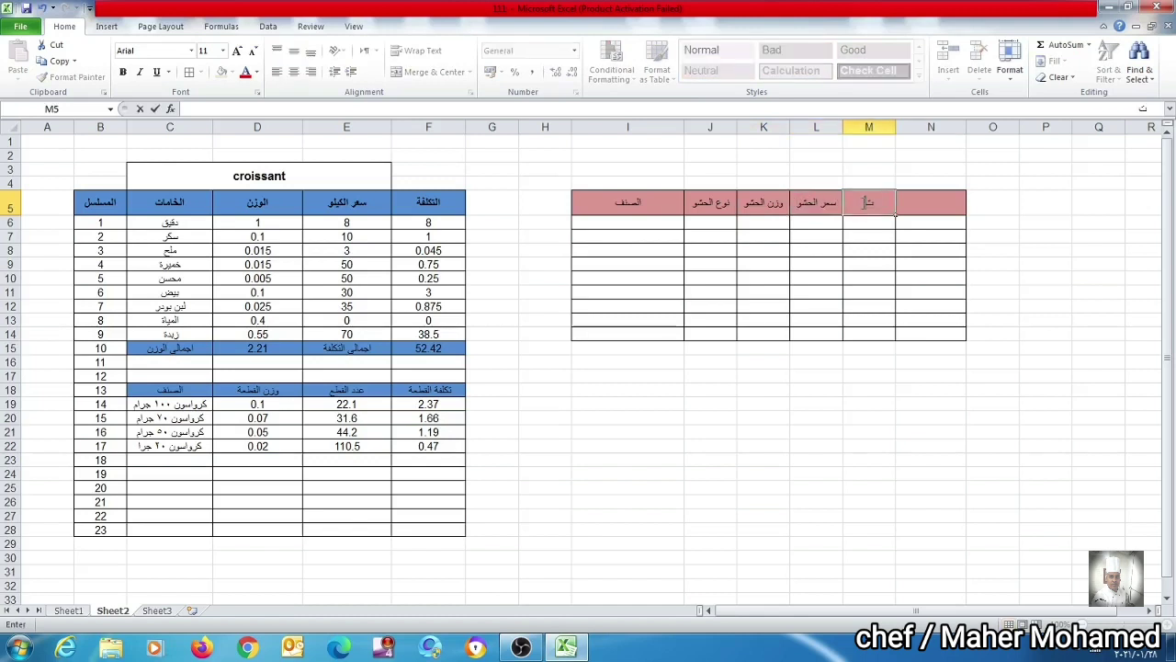
{"action": "type", "text": "كلفة الحشو"}
{"action": "left_click", "coordinate": [931, 201]}
{"action": "type", "text": "تك"}
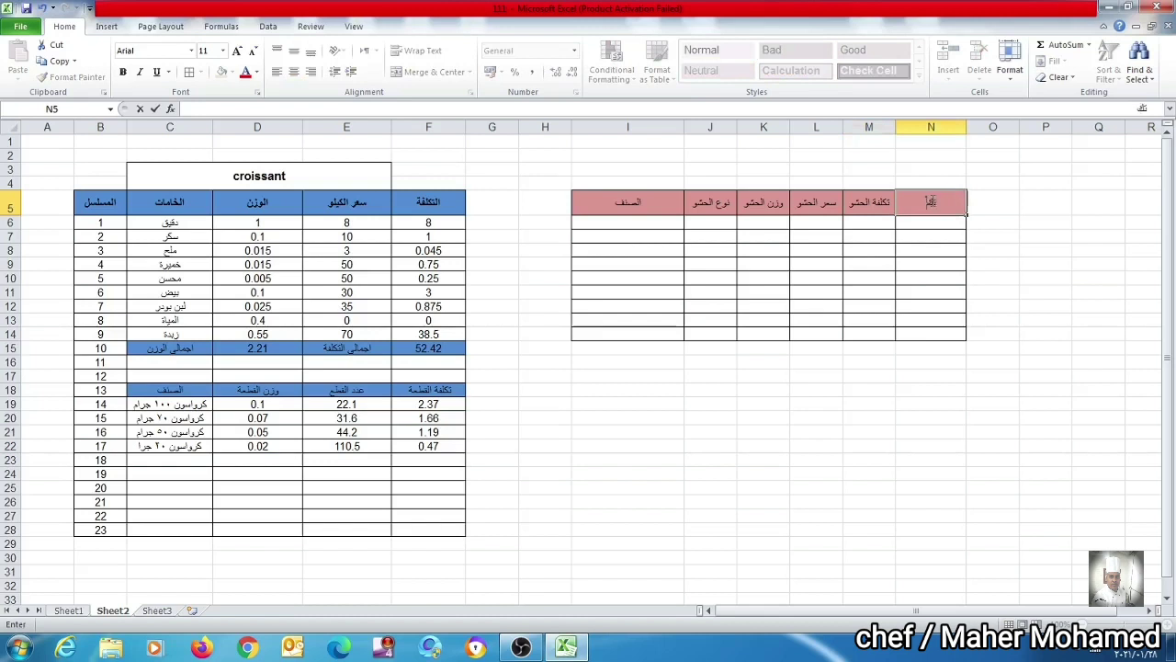
{"action": "type", "text": "لفة القطعة"}
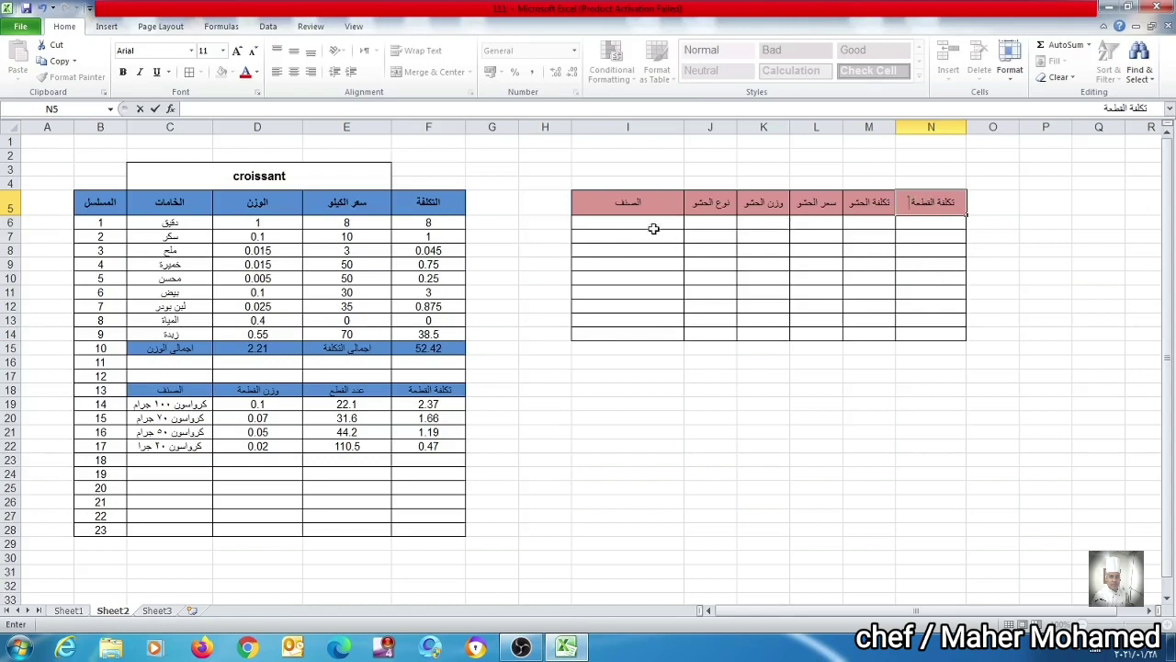
- List the cheese croissants under الصنف: "كرواسون ١٠٠ جبنة" in I6 and "كرواسون ٧٠ جرام جبنة" in I7
{"action": "left_click", "coordinate": [652, 225]}
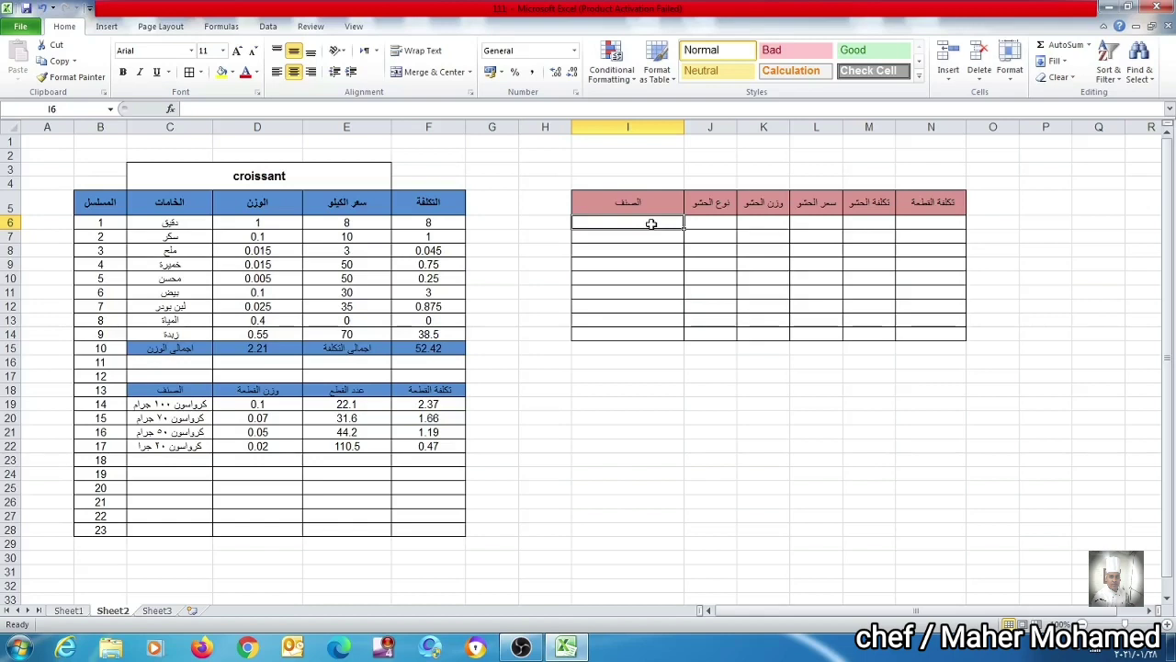
{"action": "type", "text": "كرواس"}
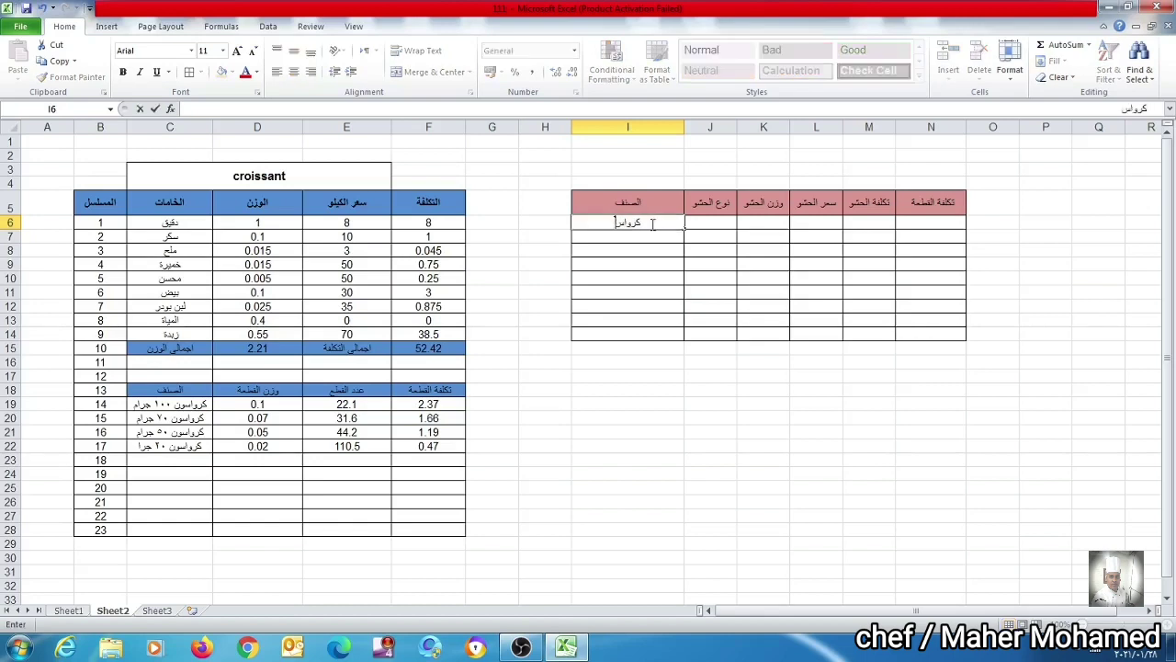
{"action": "type", "text": "ون ١٠٠ جبنة"}
{"action": "left_click", "coordinate": [650, 238]}
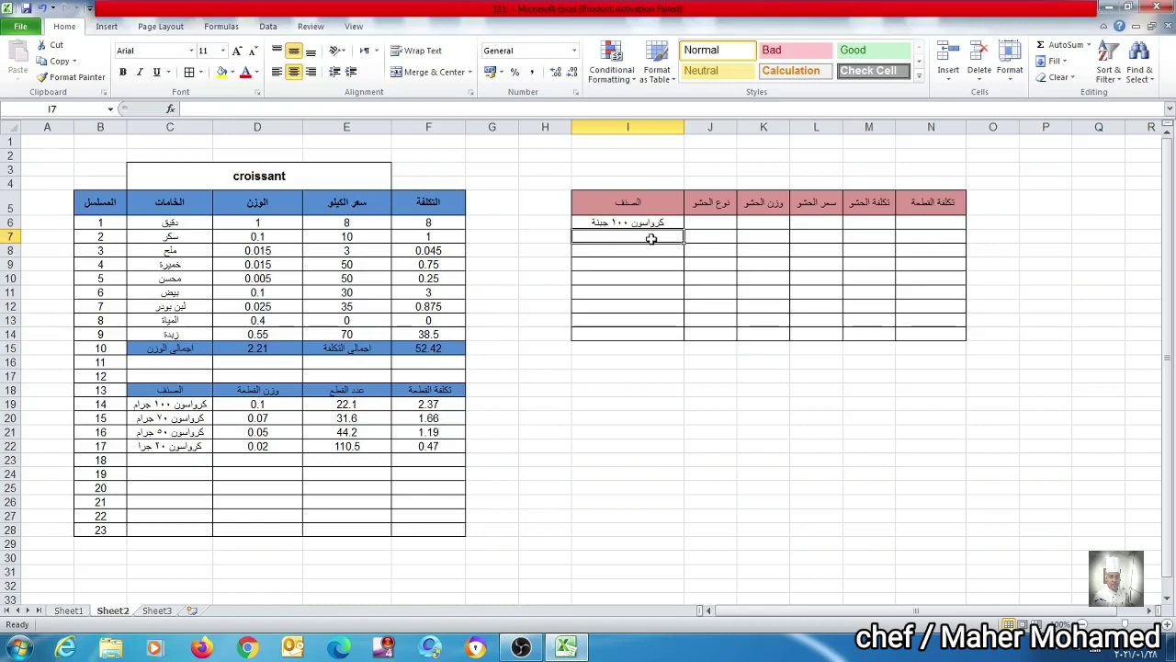
{"action": "type", "text": "كرواسون"}
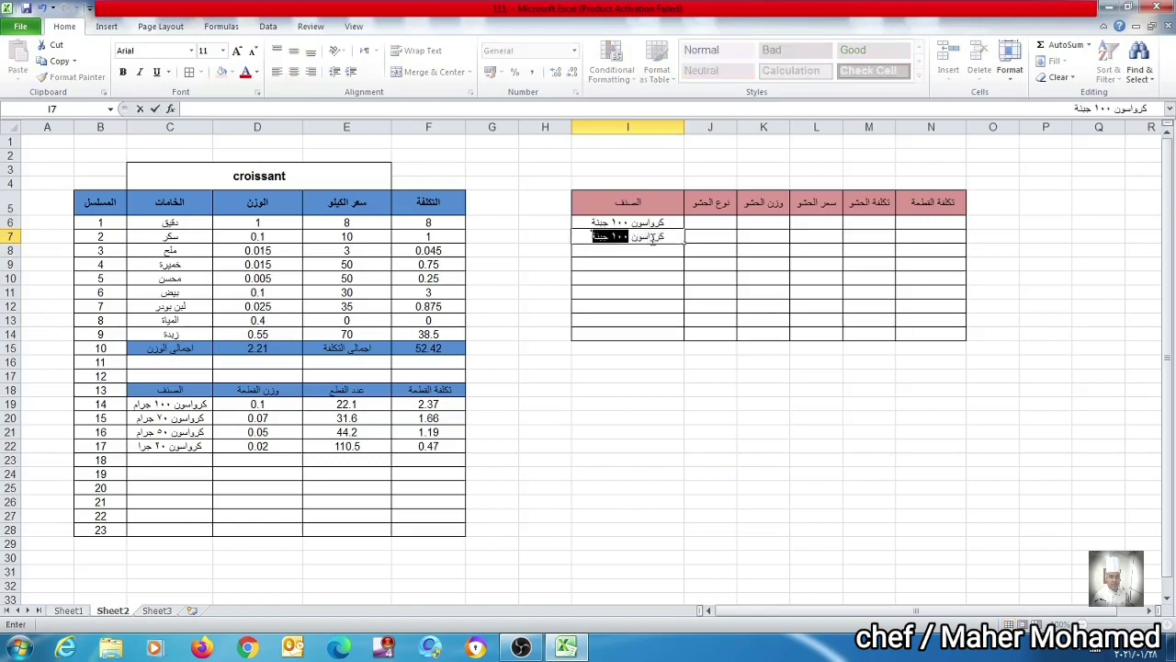
{"action": "type", "text": " ٧٠ جر"}
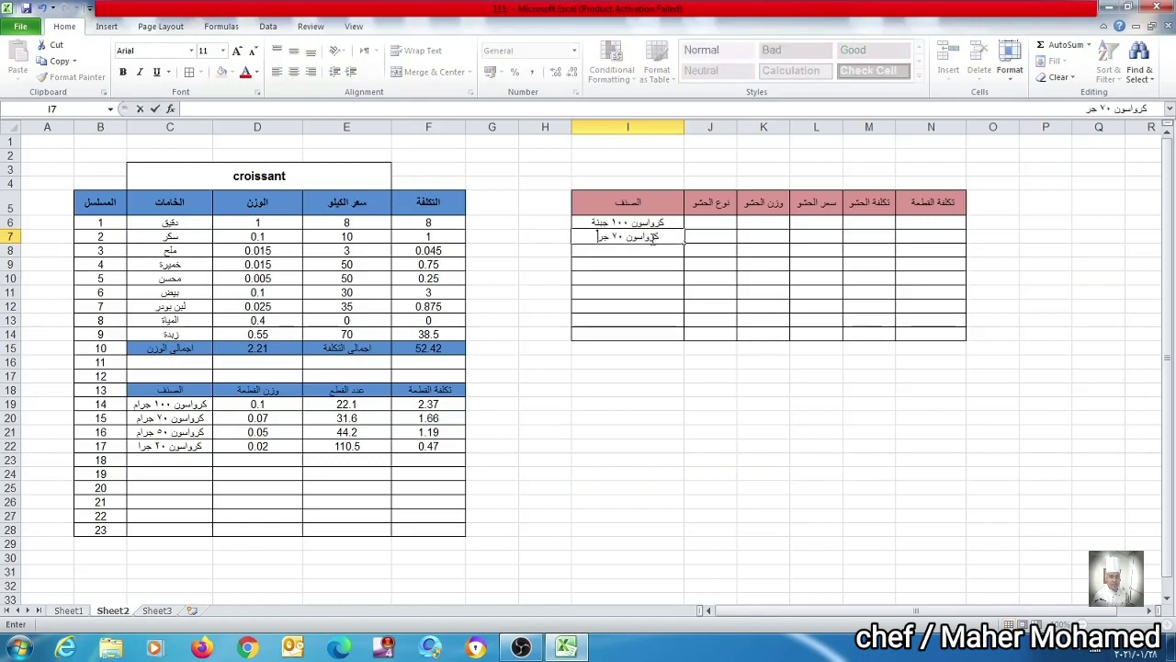
{"action": "type", "text": "ام جبنة"}
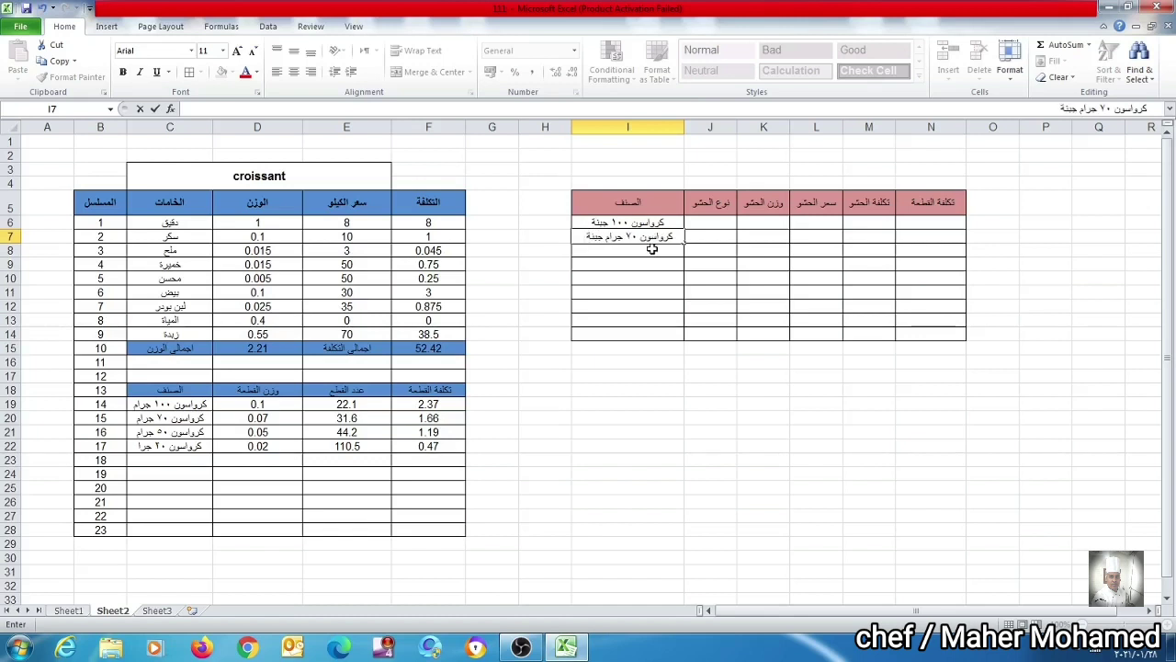
- List the chocolate croissants under الصنف: "كرواسون ١٠٠ شوكلت" in I8 and "كرواسون ٧٠ جرام شوكلت" in I9
{"action": "left_click", "coordinate": [653, 251]}
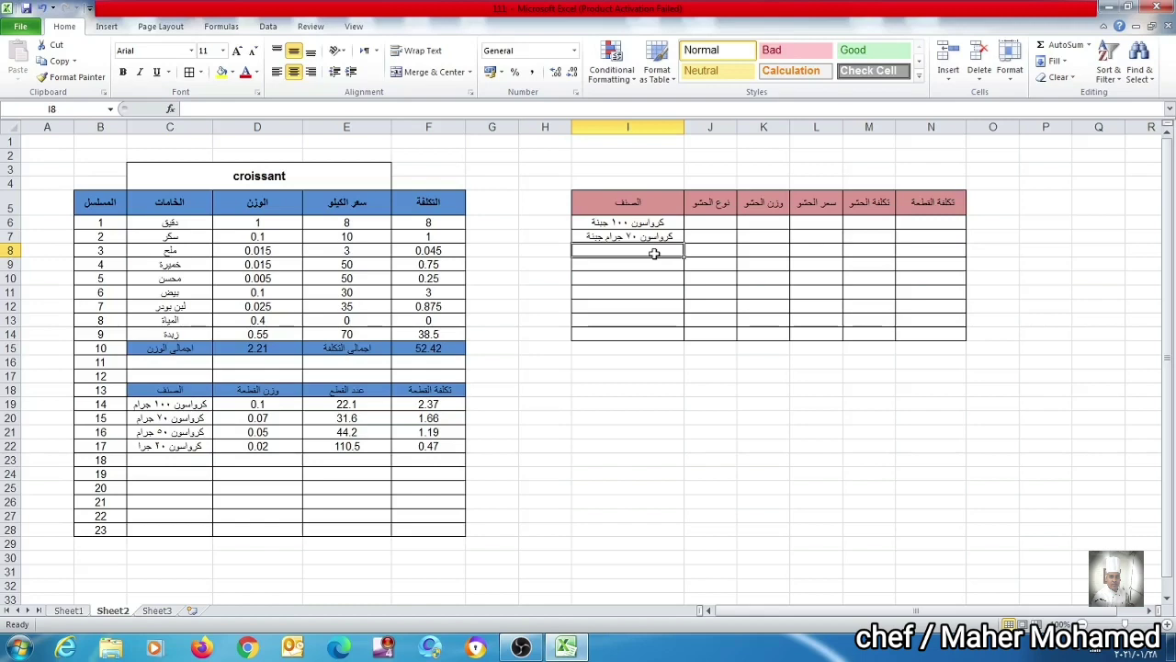
{"action": "type", "text": "كرواسون"}
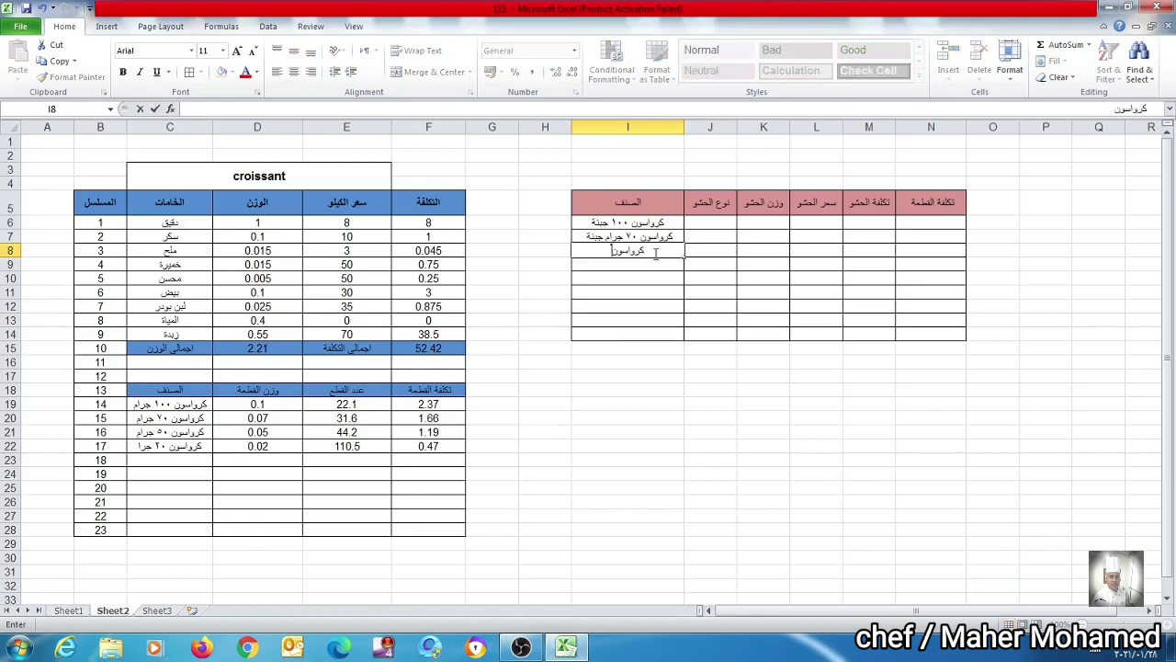
{"action": "type", "text": " ١٠٠ شوكلت"}
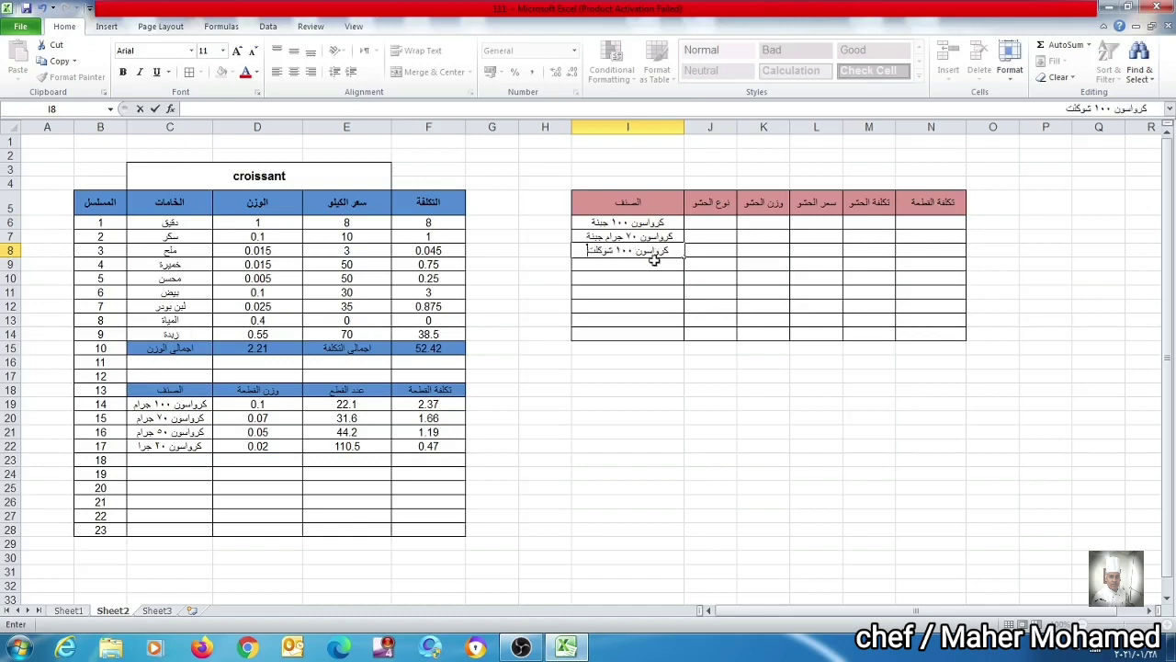
{"action": "key", "text": "Return"}
{"action": "type", "text": "كرواس"}
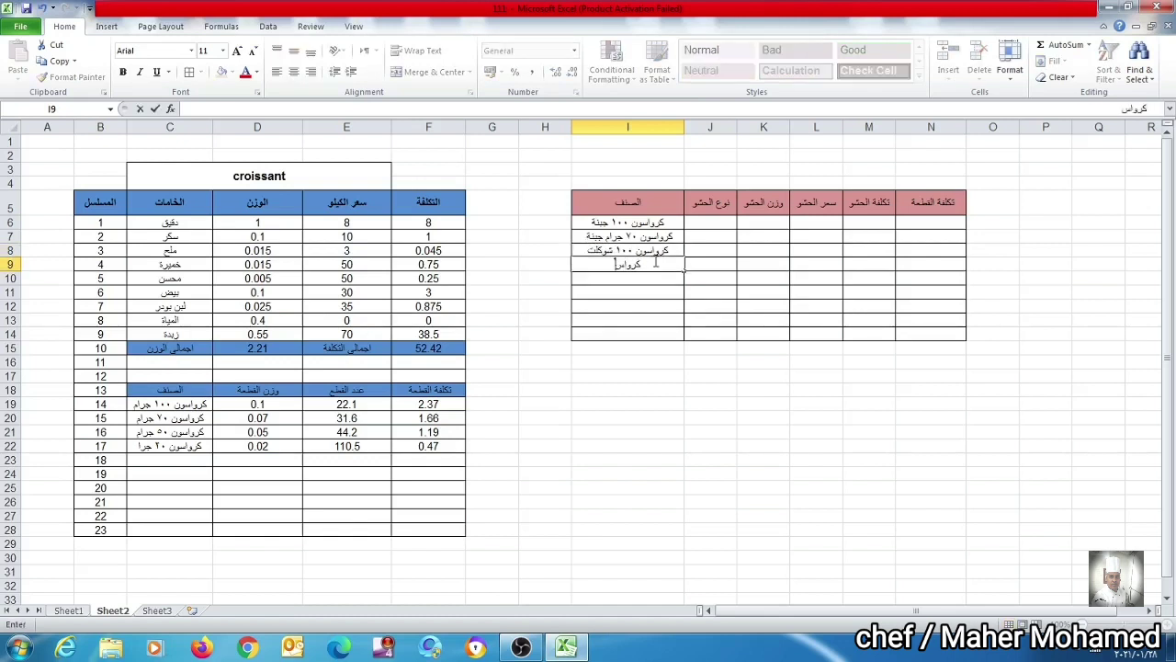
{"action": "type", "text": "ون ٧٠ جرام "}
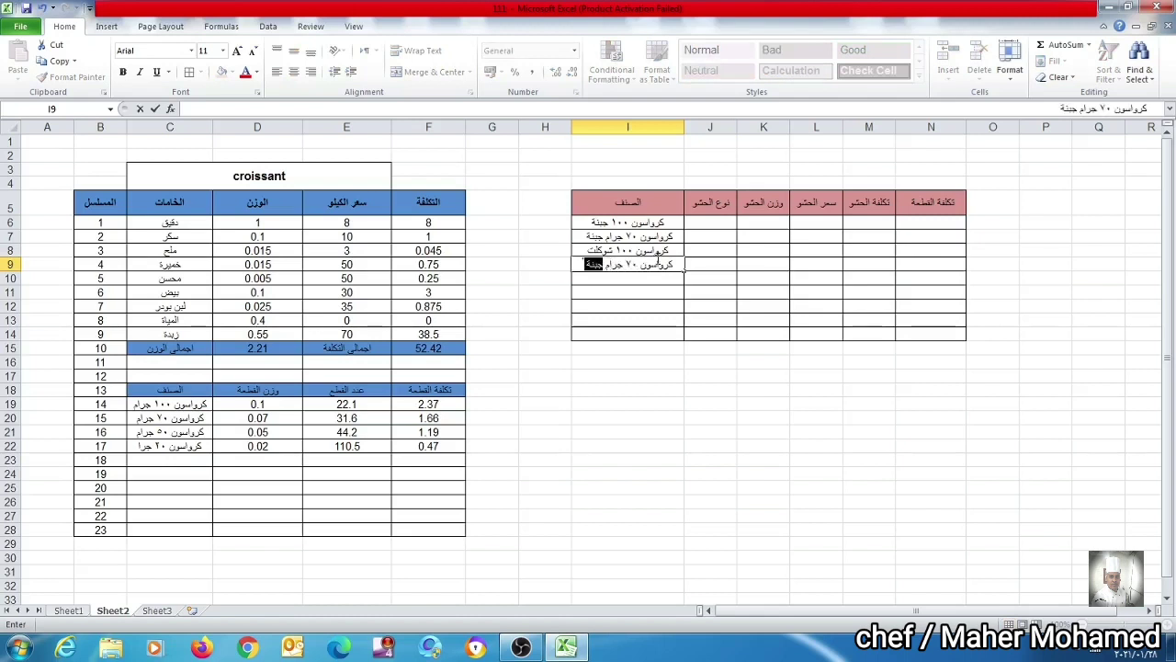
{"action": "type", "text": "شوكلت"}
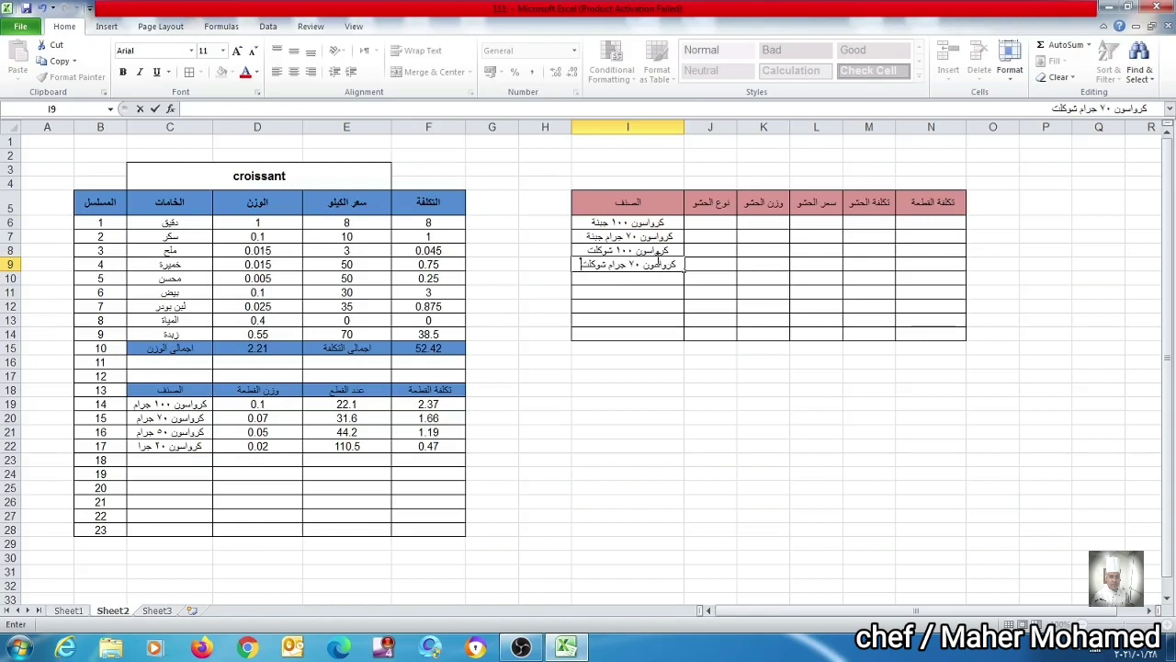
{"action": "left_click", "coordinate": [635, 291]}
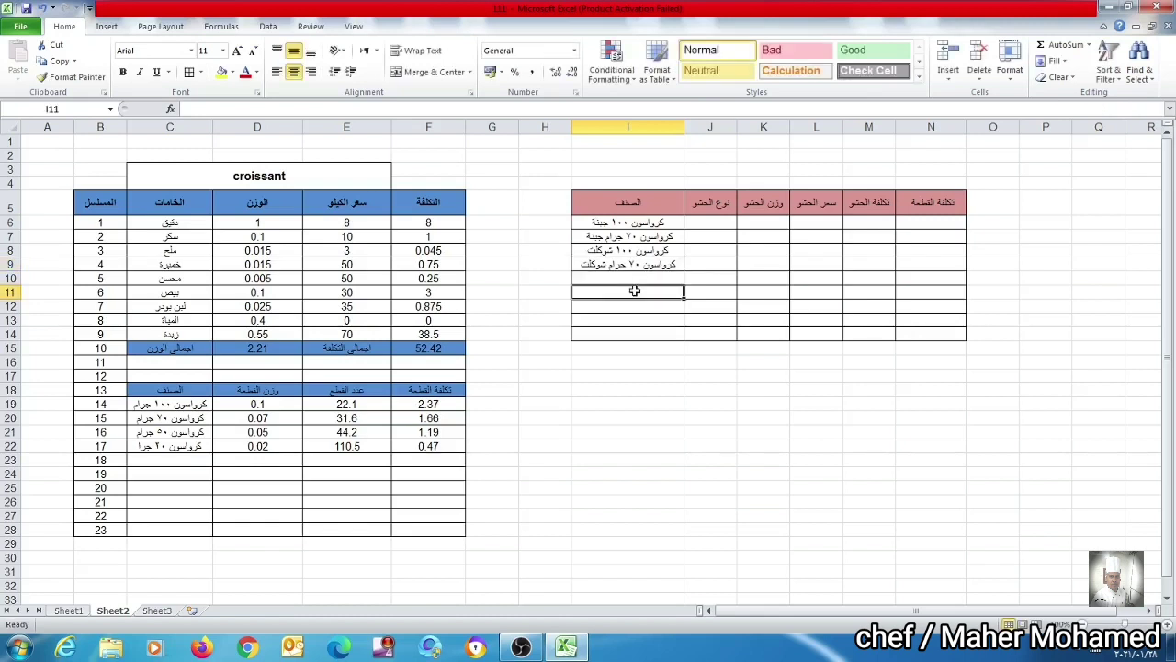
- Enter the filling types under نوع الحشو: "جبنة" in J6 and J7, and "شوكلت" in J8 and J9
{"action": "left_click", "coordinate": [712, 222]}
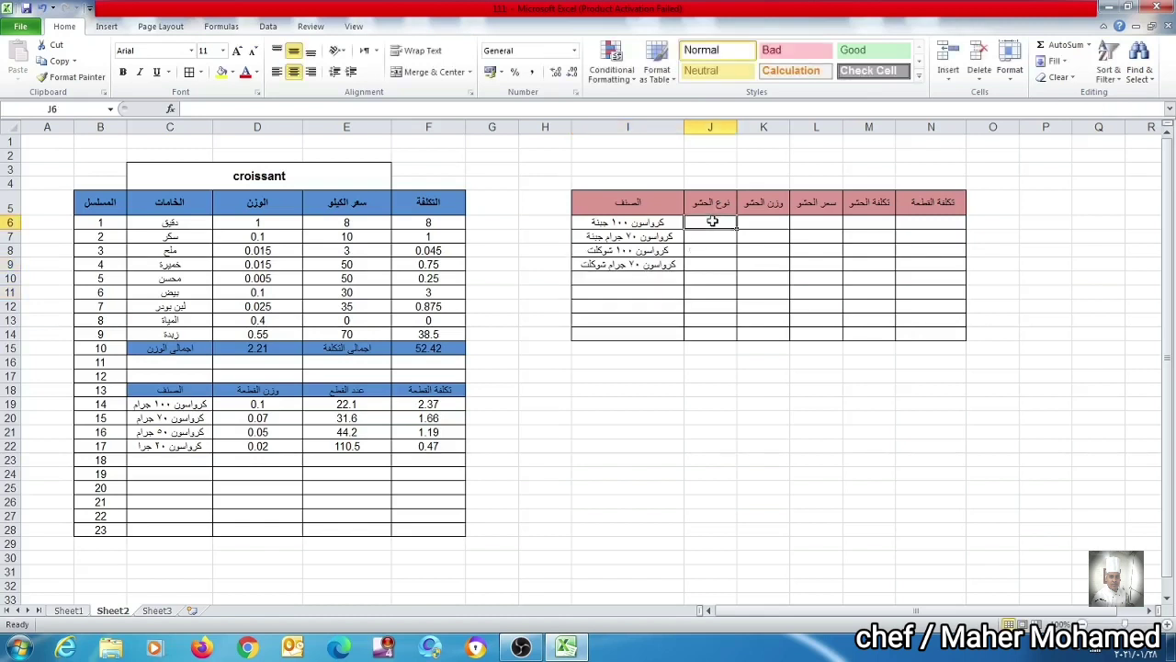
{"action": "type", "text": "جبنة"}
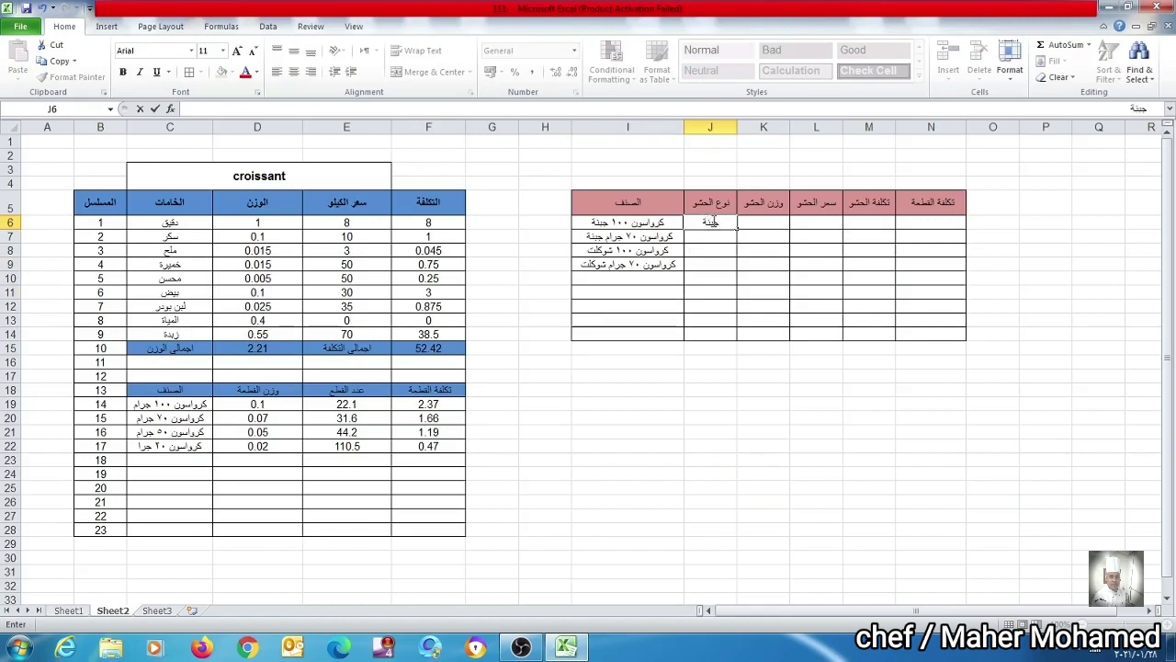
{"action": "key", "text": "Return"}
{"action": "type", "text": "جبنة"}
{"action": "key", "text": "Return"}
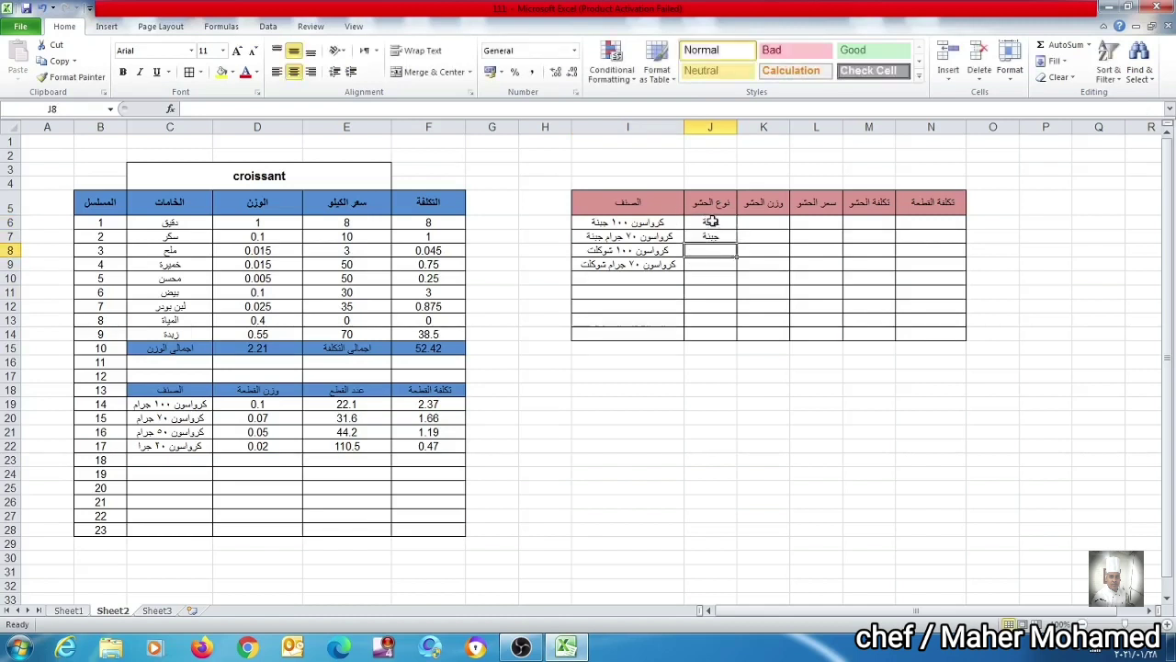
{"action": "type", "text": "شوكلت"}
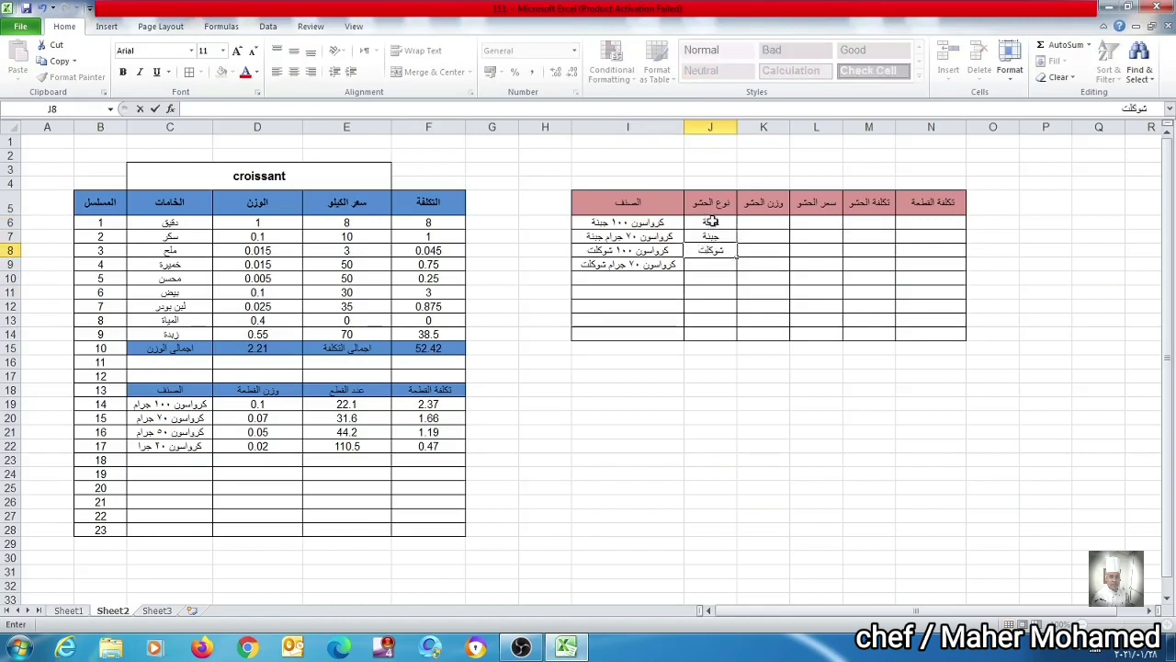
{"action": "key", "text": "Return"}
{"action": "type", "text": "شوكلت"}
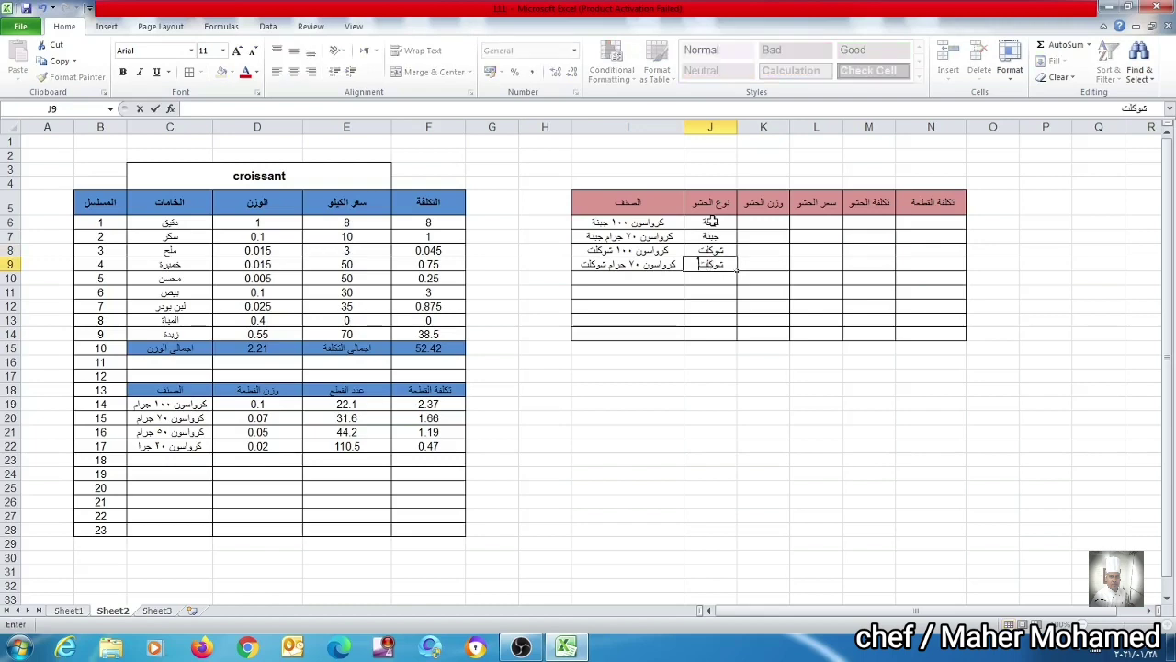
- Enter the filling weights under وزن الحشو: 0.02 in K6, 0.015 in K7, 0.02 in K8 and 0.015 in K9
{"action": "left_click", "coordinate": [779, 224]}
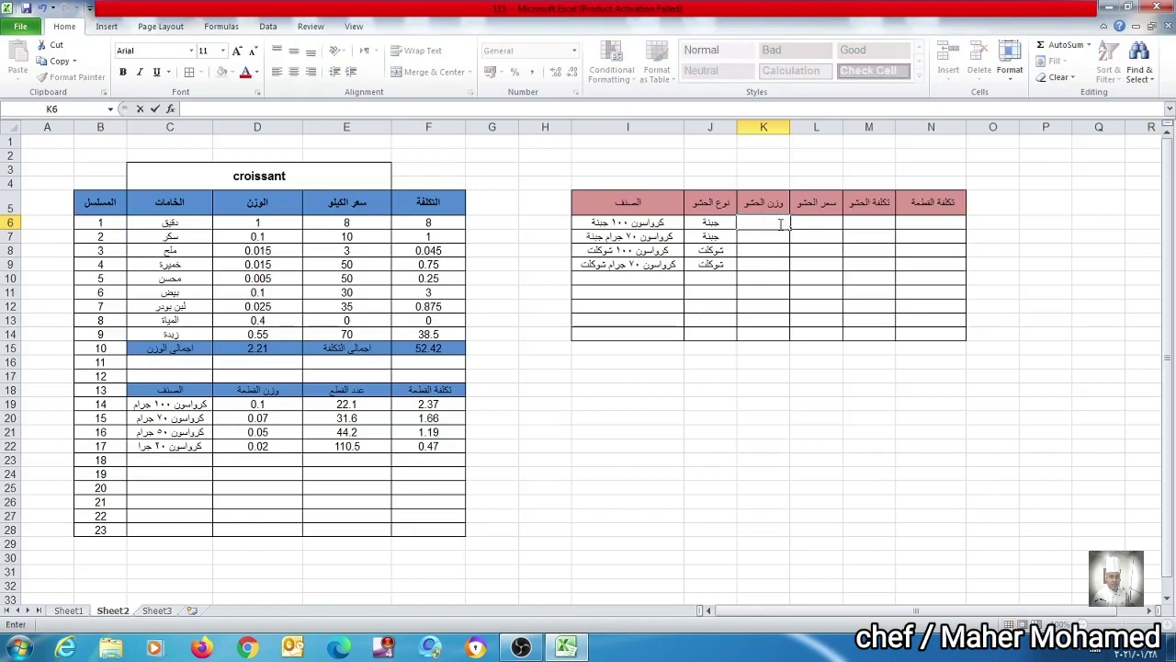
{"action": "type", "text": ".02"}
{"action": "key", "text": "Return"}
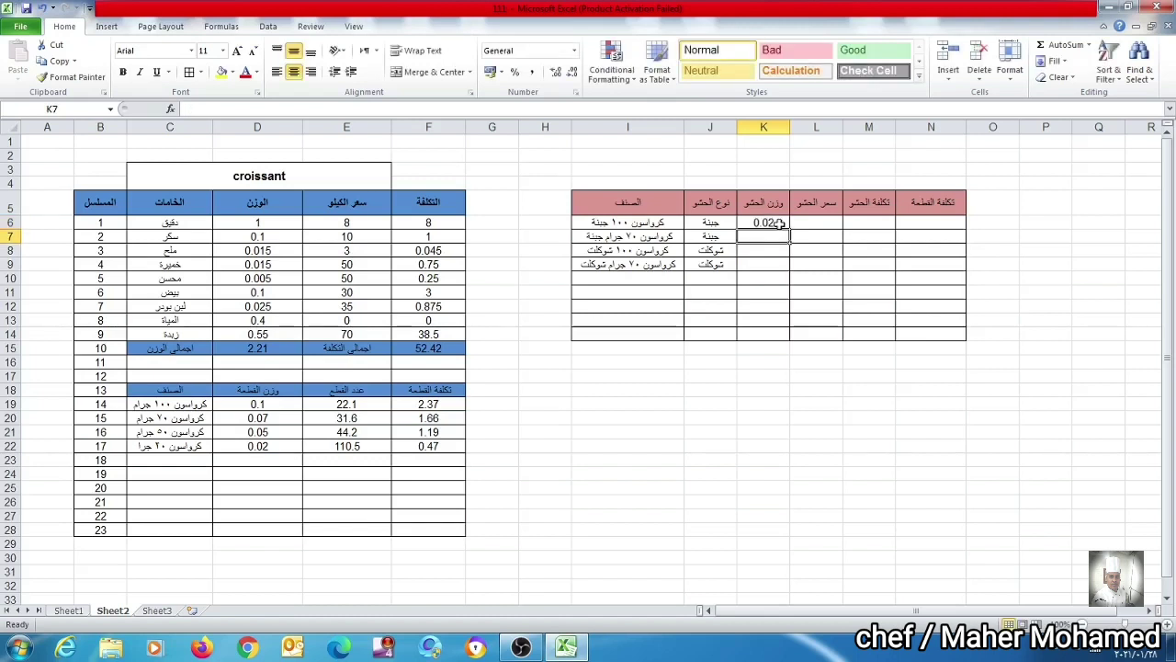
{"action": "type", "text": ".015"}
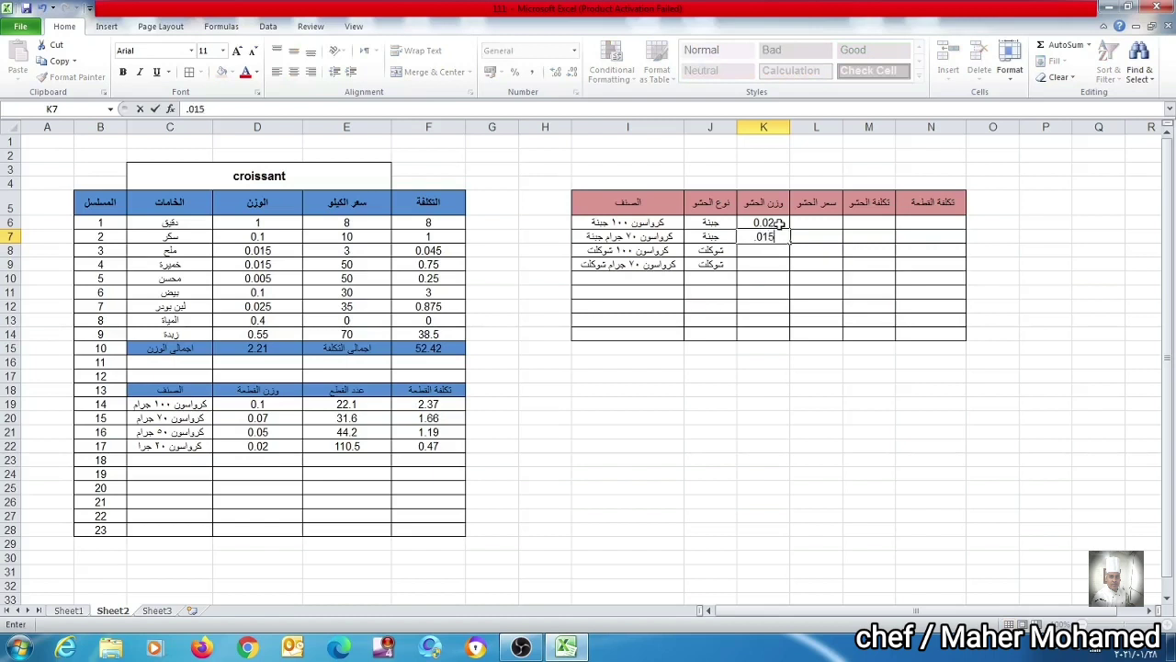
{"action": "key", "text": "Return"}
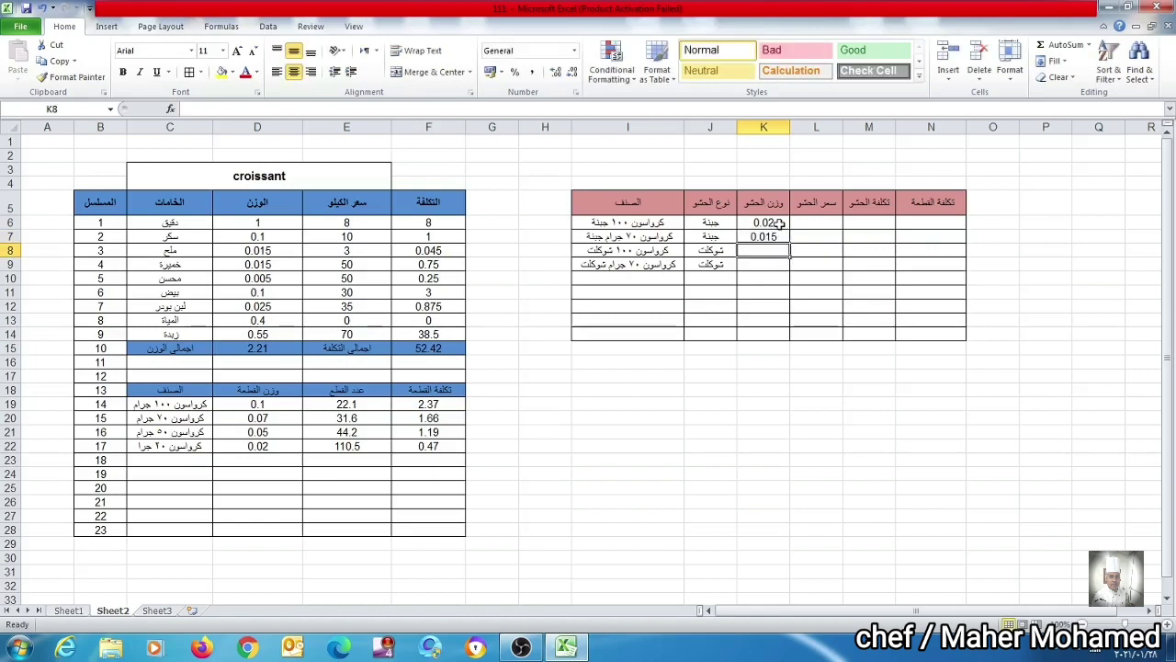
{"action": "type", "text": ".02"}
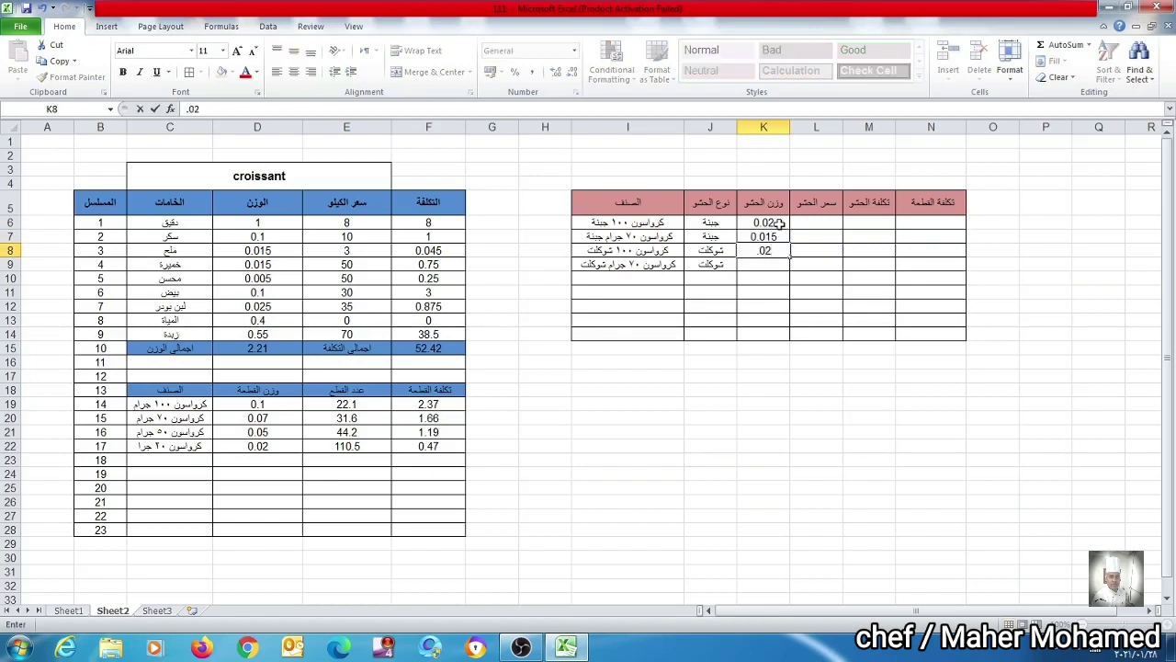
{"action": "key", "text": "Return"}
{"action": "type", "text": "."}
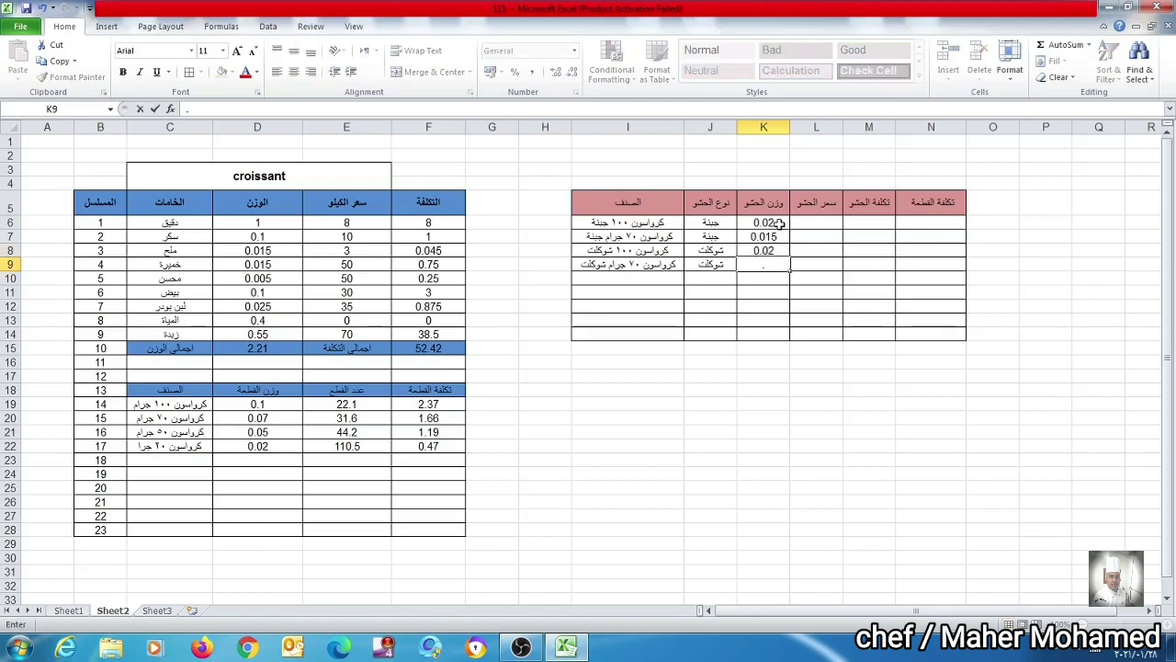
{"action": "type", "text": "015"}
- Link the cheese filling prices: L6 to the cheese price with =Sheet1!D18, and L7 to L6 with =L6
{"action": "left_click", "coordinate": [828, 221]}
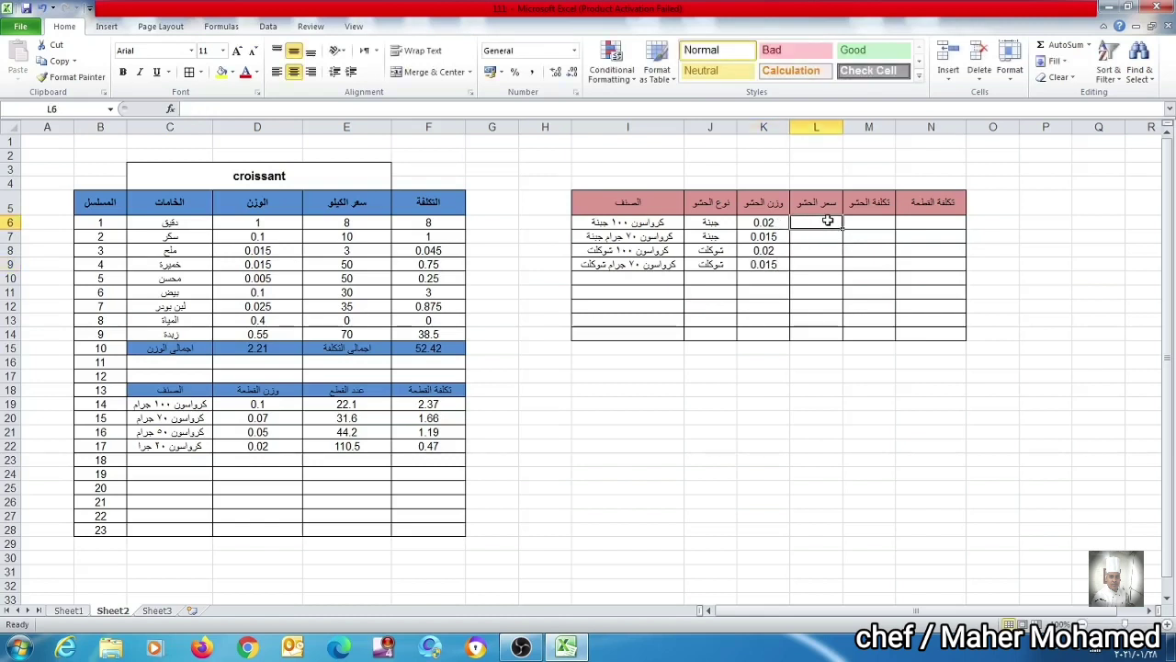
{"action": "type", "text": "="}
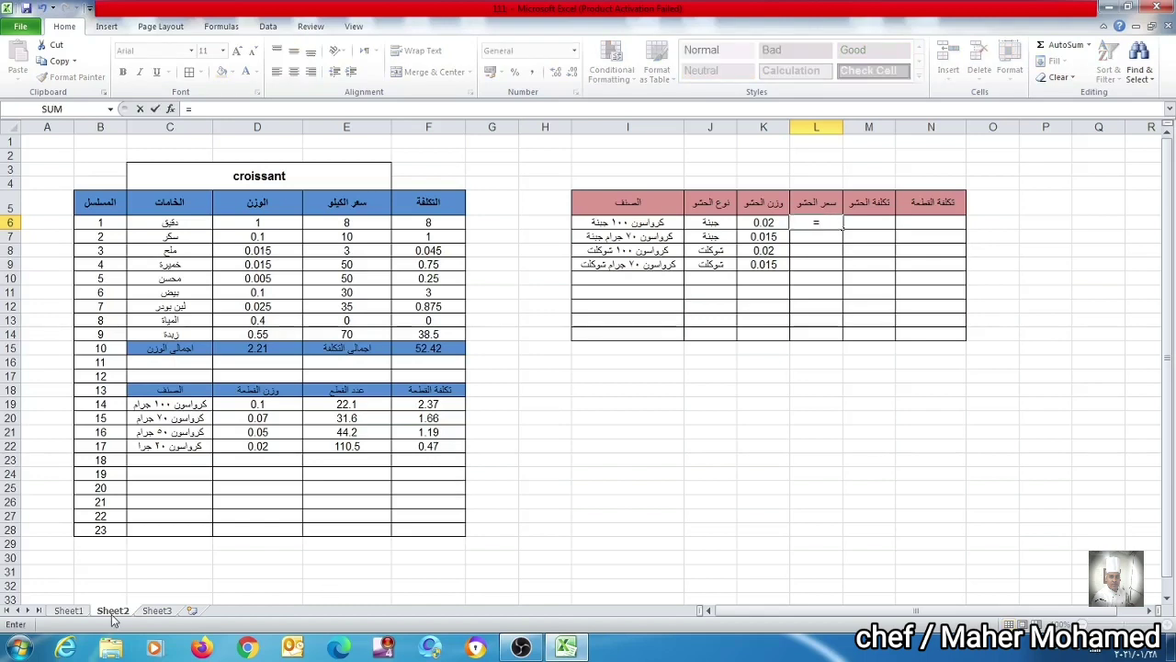
{"action": "left_click", "coordinate": [72, 612]}
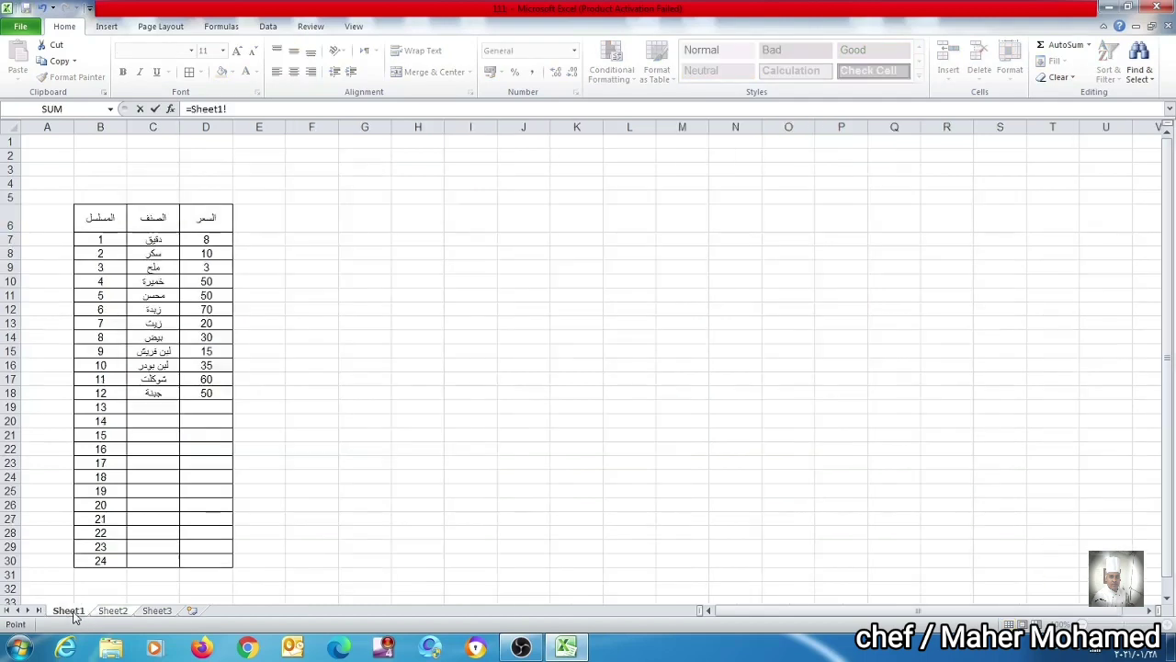
{"action": "left_click", "coordinate": [213, 395]}
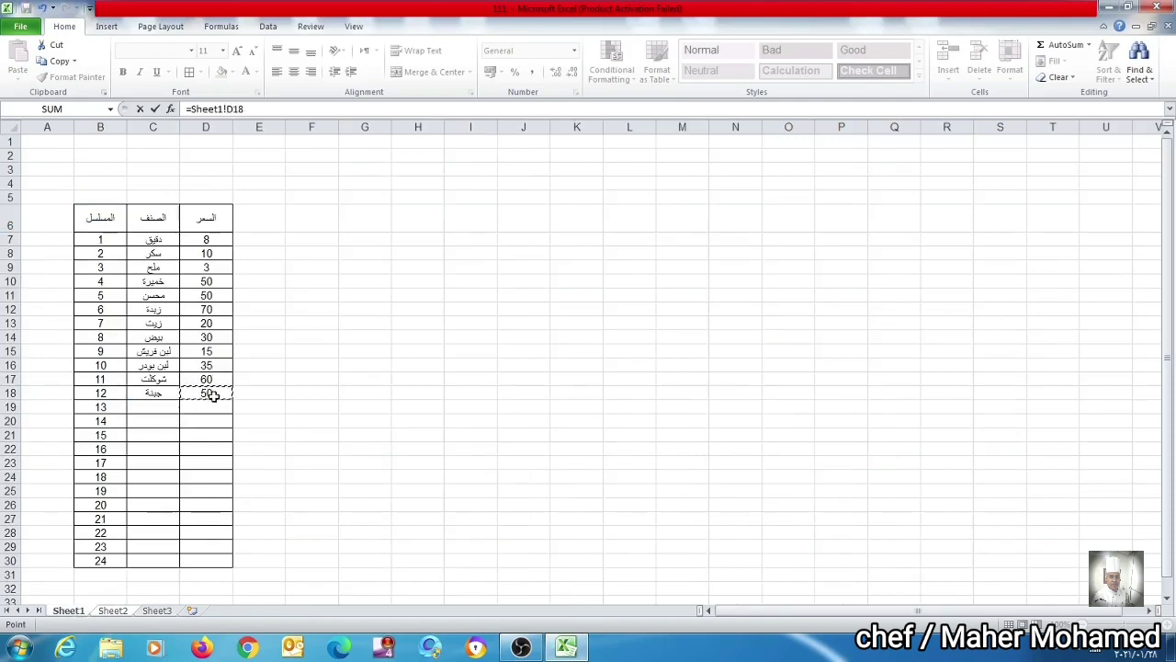
{"action": "key", "text": "Return"}
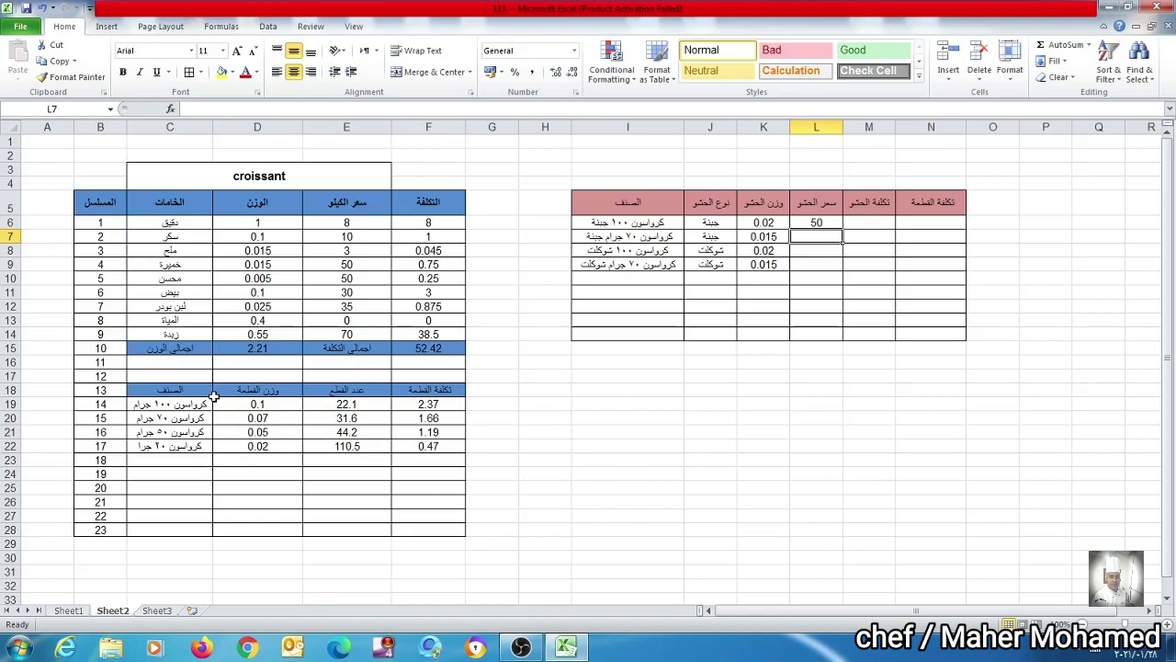
{"action": "type", "text": "="}
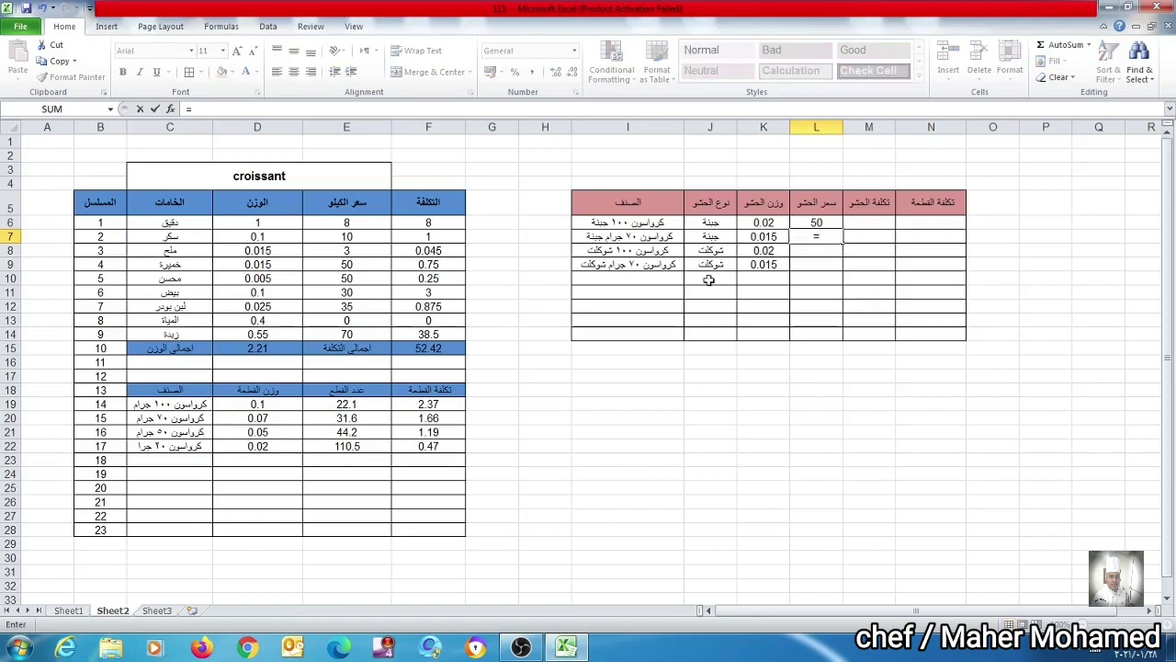
{"action": "left_click", "coordinate": [813, 224]}
{"action": "key", "text": "Return"}
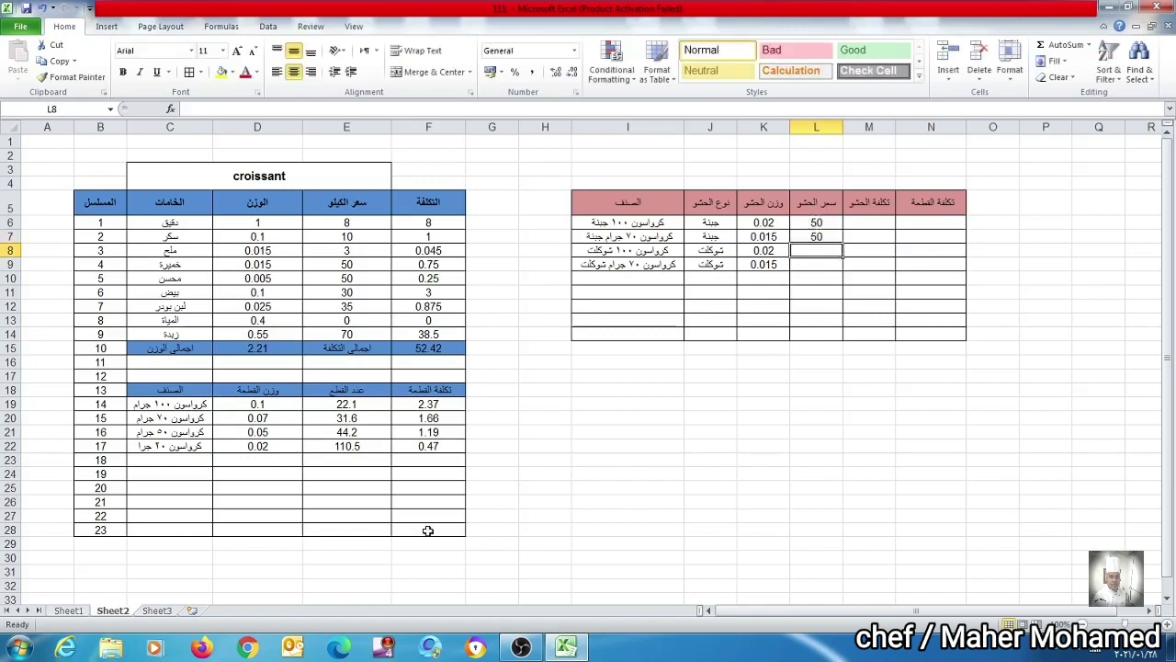
- Set the price of cheese (جبنة) in cell D18 of Sheet1 to 40
{"action": "left_click", "coordinate": [79, 614]}
{"action": "left_click", "coordinate": [222, 435]}
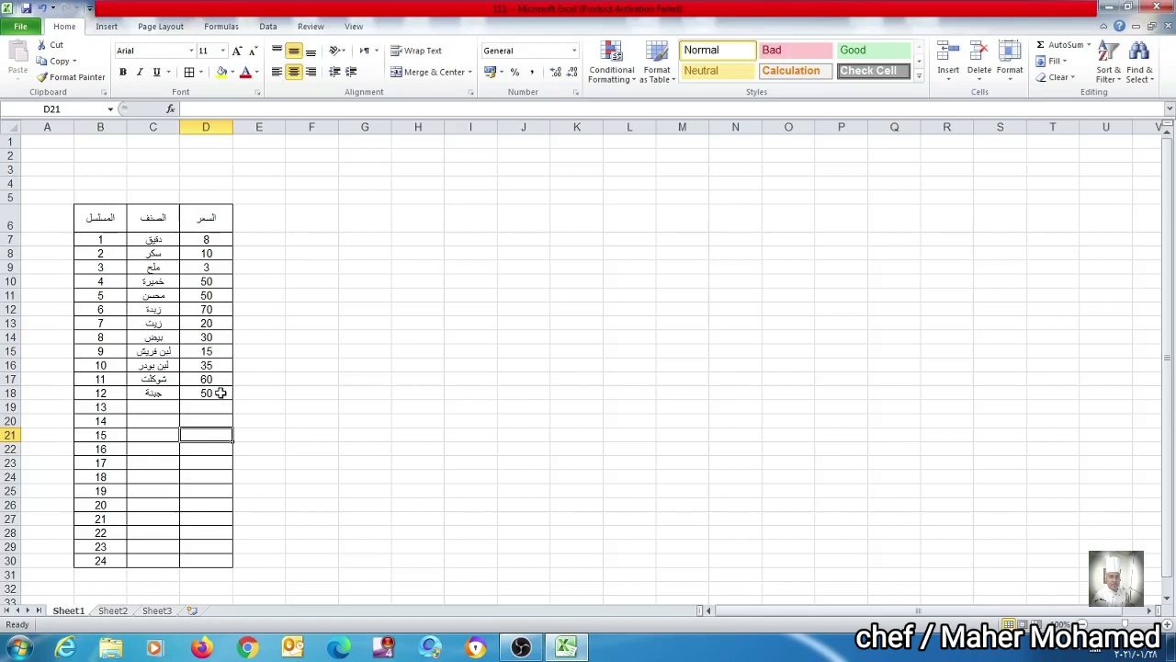
{"action": "type", "text": "8"}
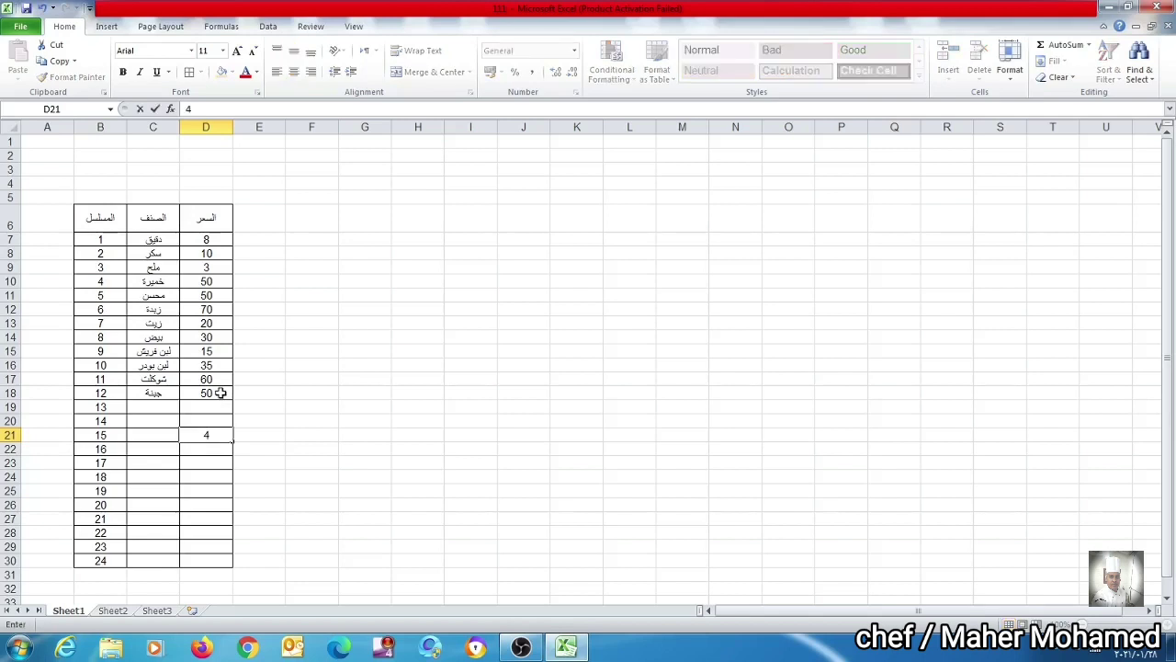
{"action": "key", "text": "BackSpace"}
{"action": "left_click", "coordinate": [221, 392]}
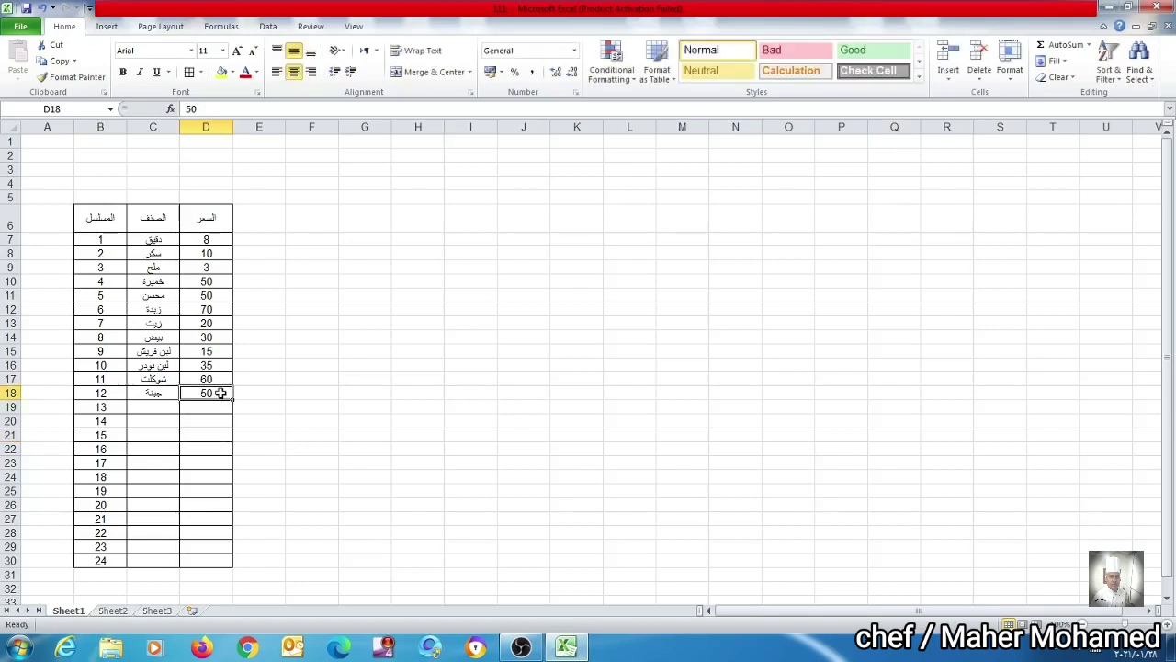
{"action": "type", "text": "40"}
{"action": "key", "text": "Return"}
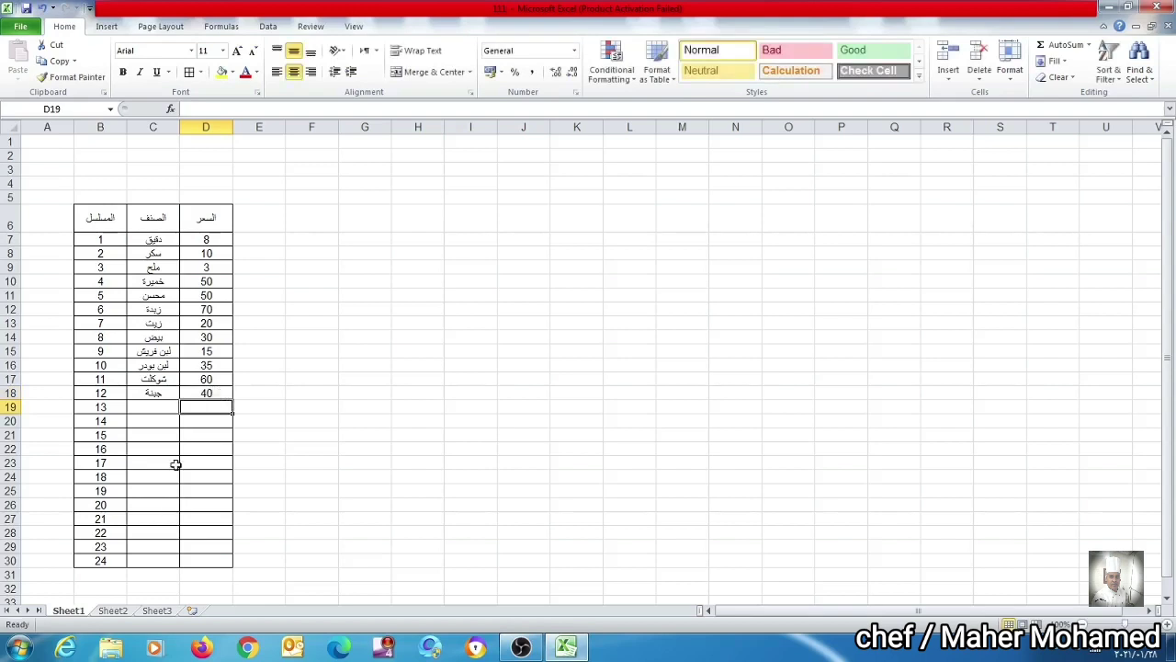
- Link the chocolate filling prices on Sheet2: L8 to the chocolate price with =Sheet1!D17, and L9 to L8 with =L8
{"action": "left_click", "coordinate": [112, 612]}
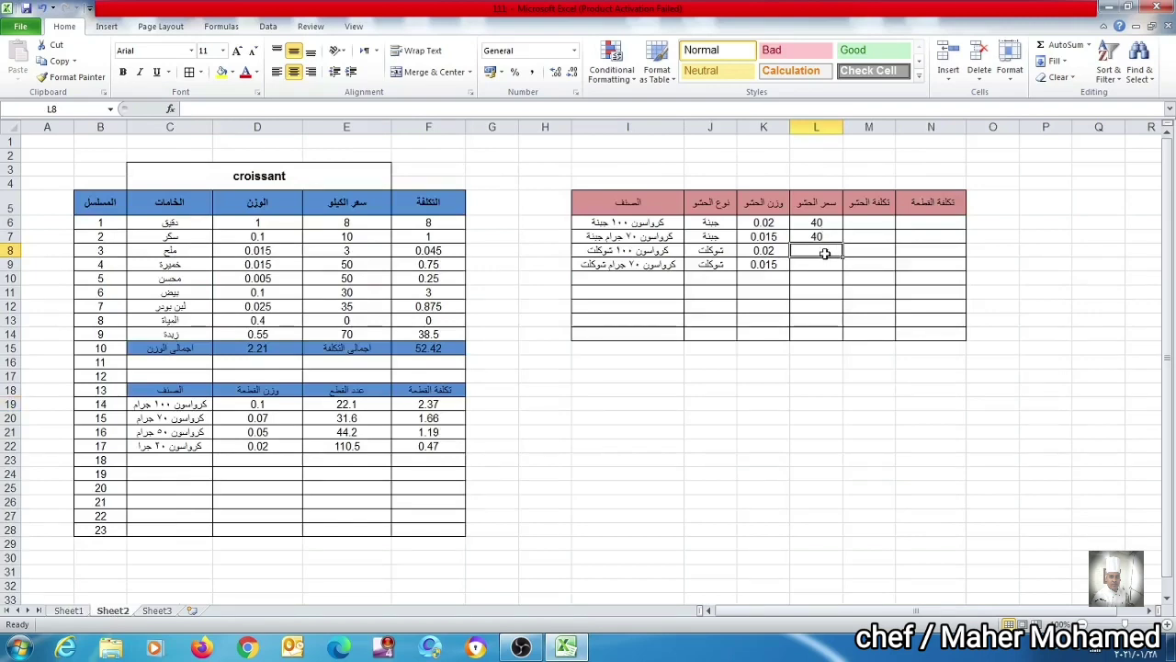
{"action": "type", "text": "="}
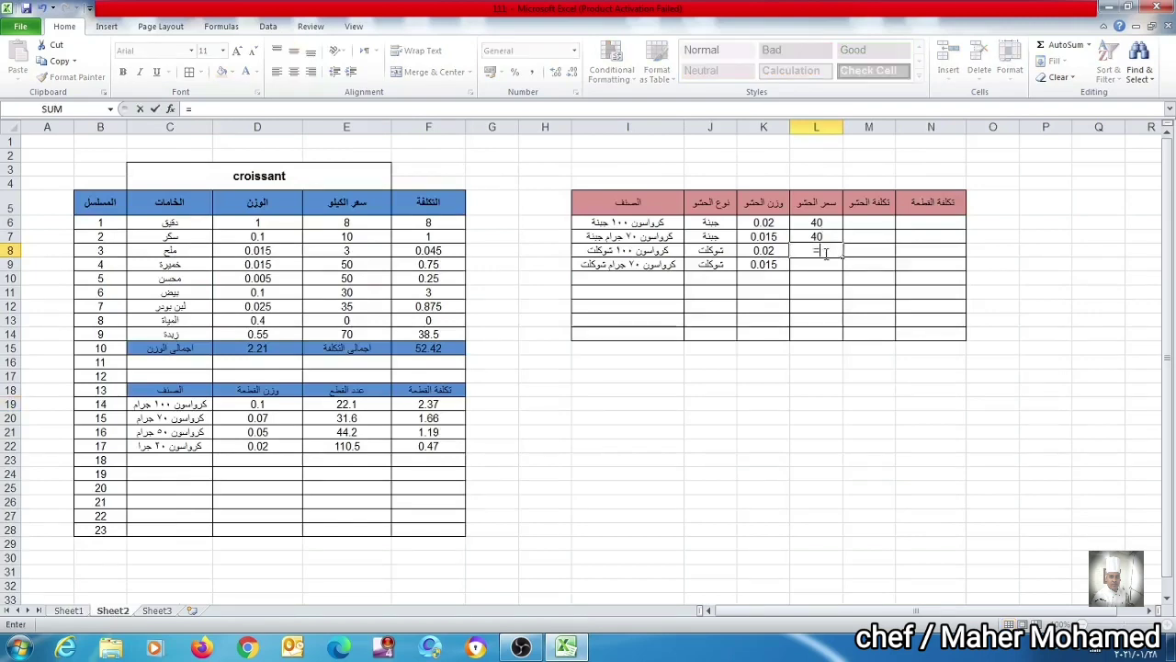
{"action": "left_click", "coordinate": [68, 611]}
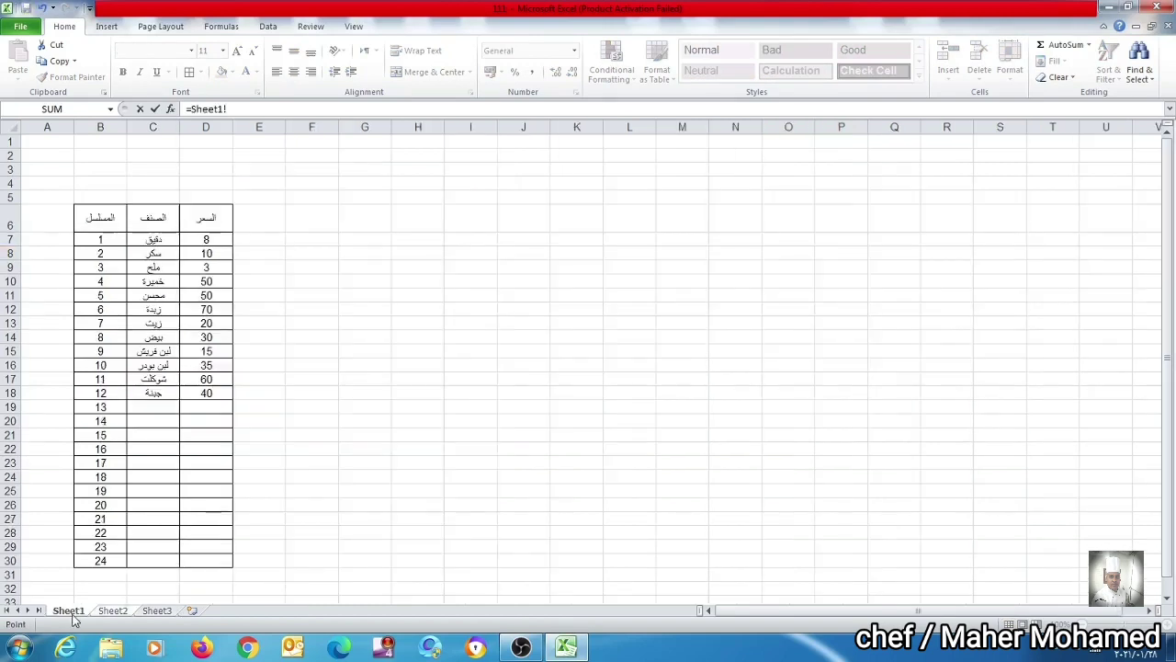
{"action": "left_click", "coordinate": [211, 380]}
{"action": "key", "text": "Return"}
{"action": "type", "text": "="}
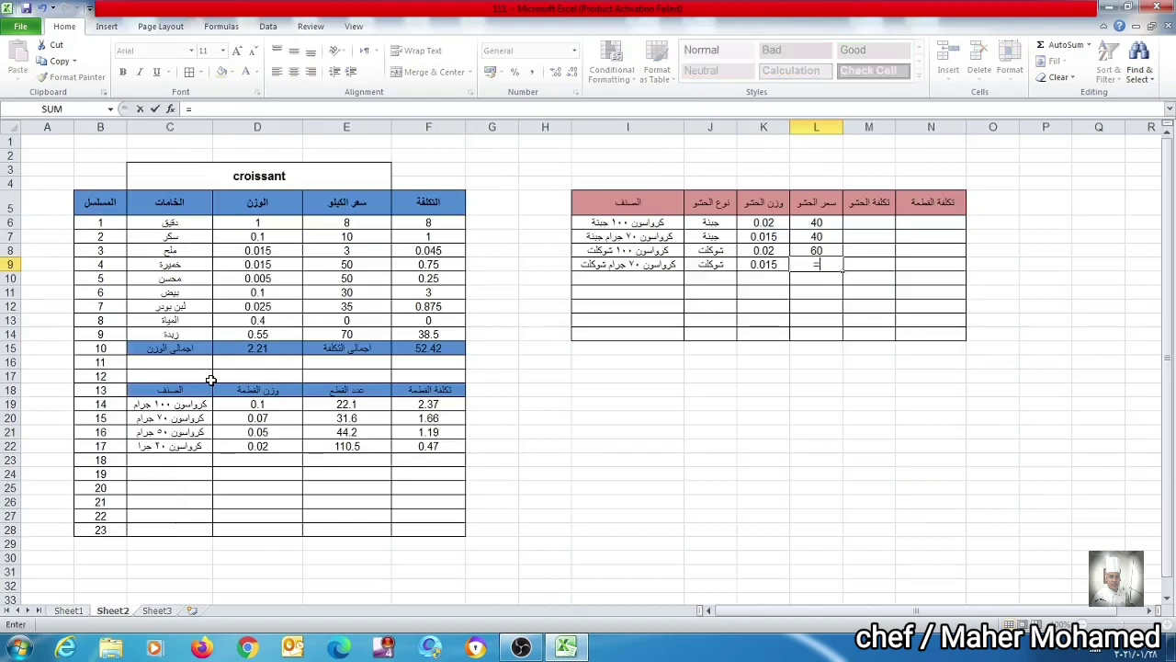
{"action": "left_click", "coordinate": [816, 250]}
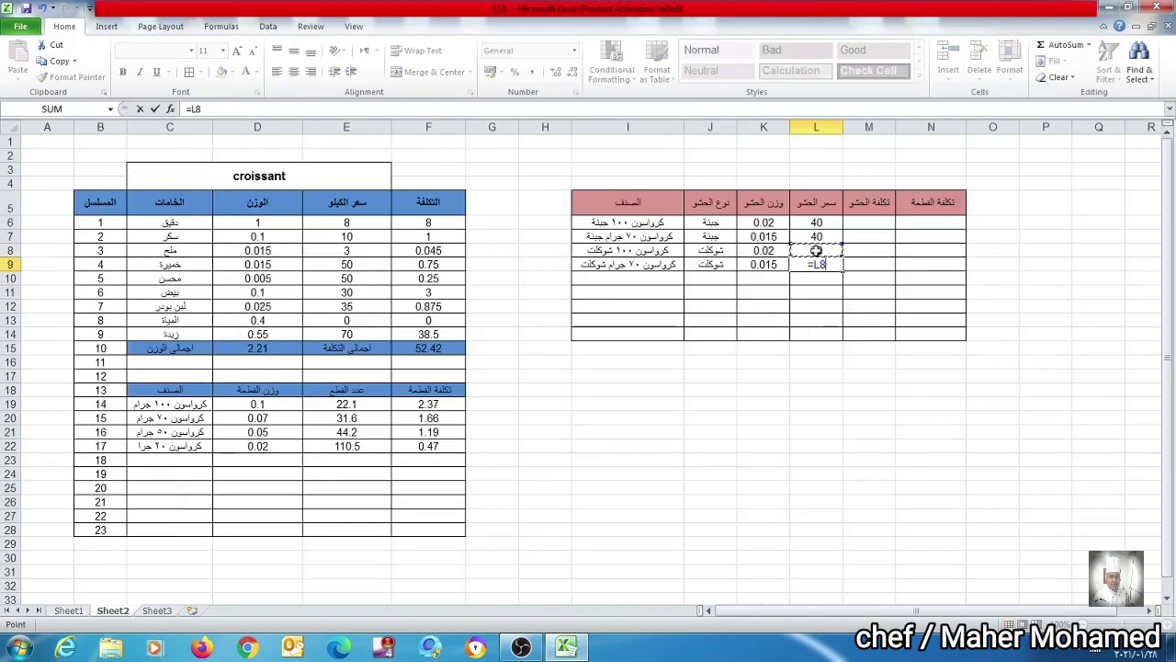
{"action": "key", "text": "Return"}
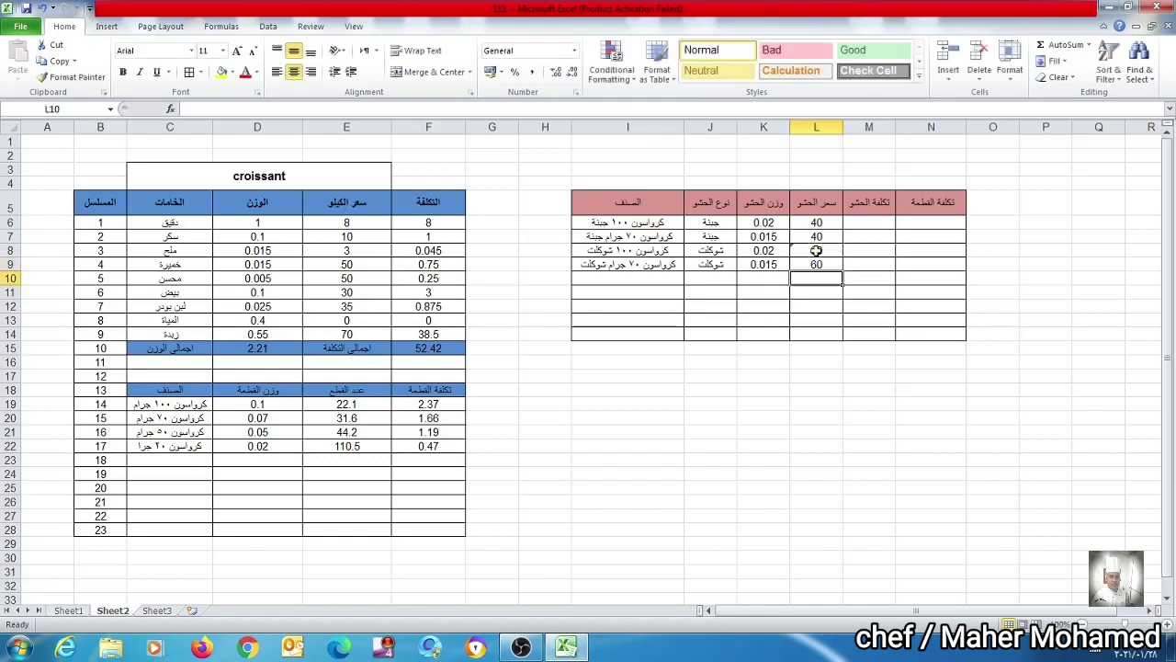
- Calculate the filling cost of the 100-gram cheese croissant in M6 with the formula =K6*L6
{"action": "left_click", "coordinate": [878, 220]}
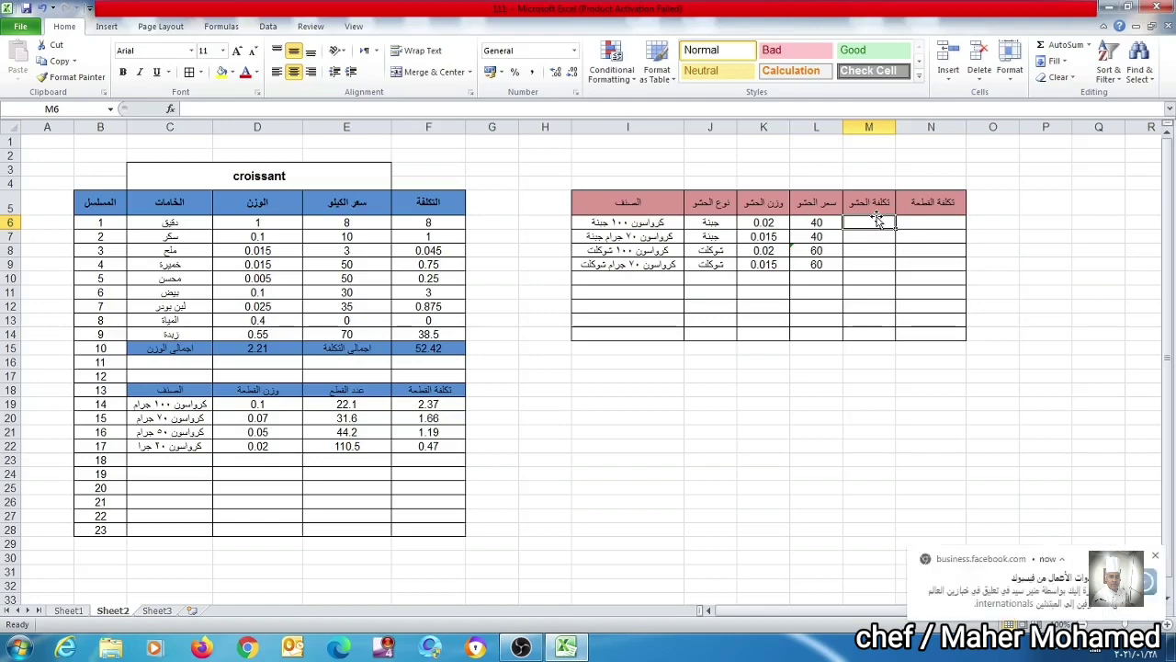
{"action": "type", "text": "="}
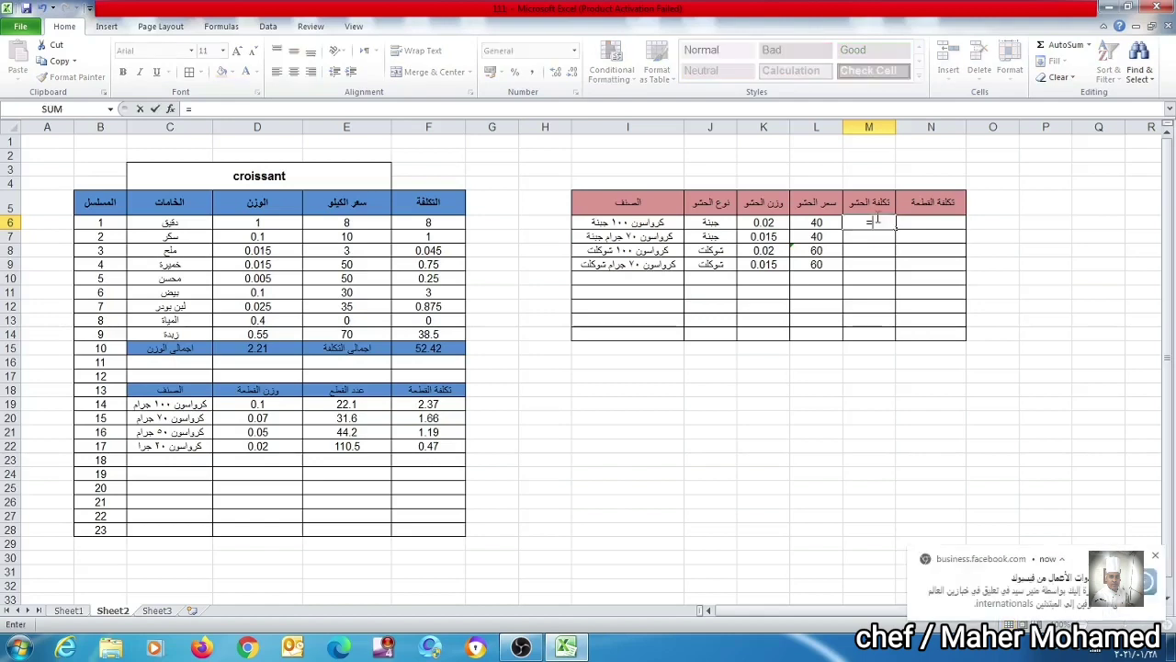
{"action": "left_click", "coordinate": [752, 221]}
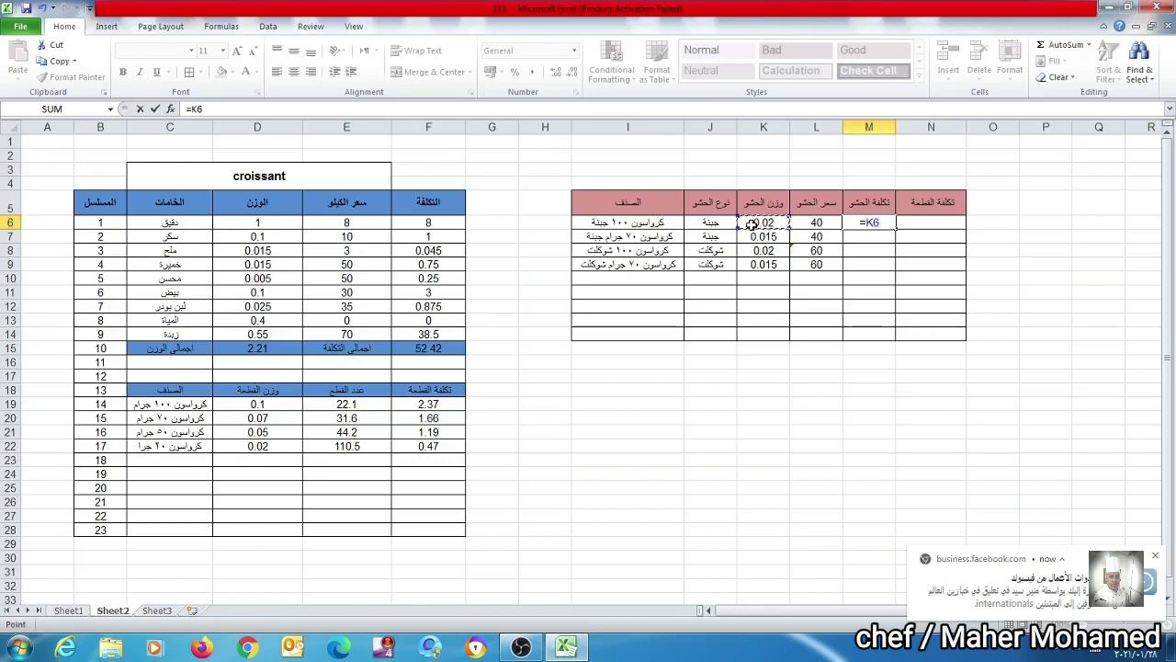
{"action": "type", "text": "*"}
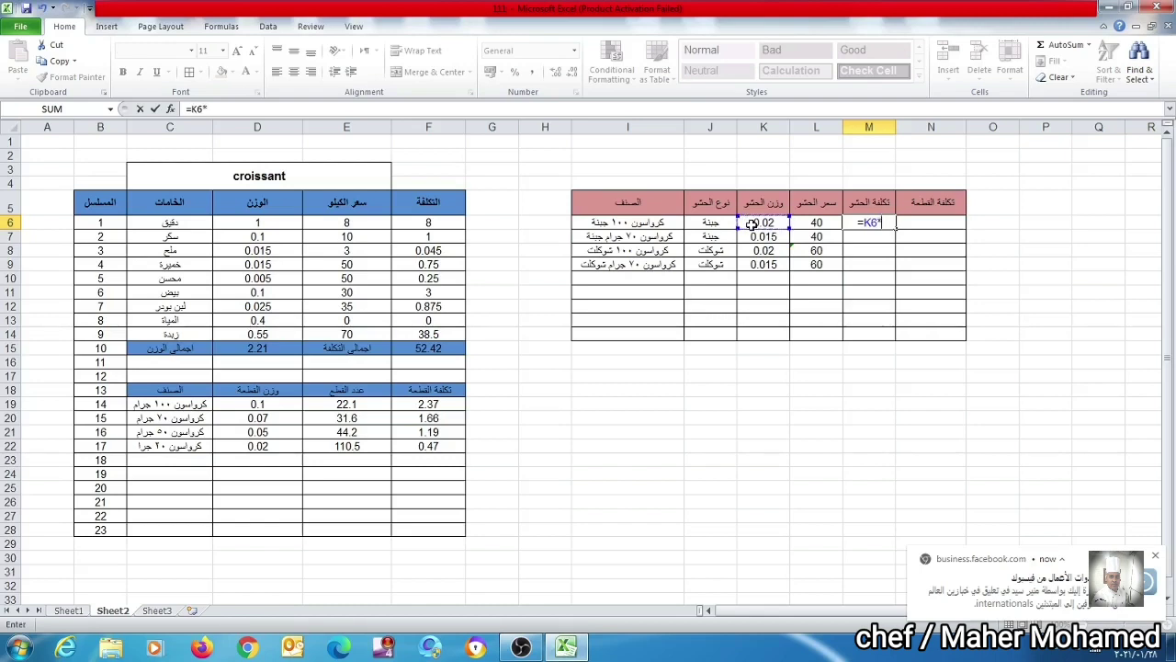
{"action": "left_click", "coordinate": [813, 223]}
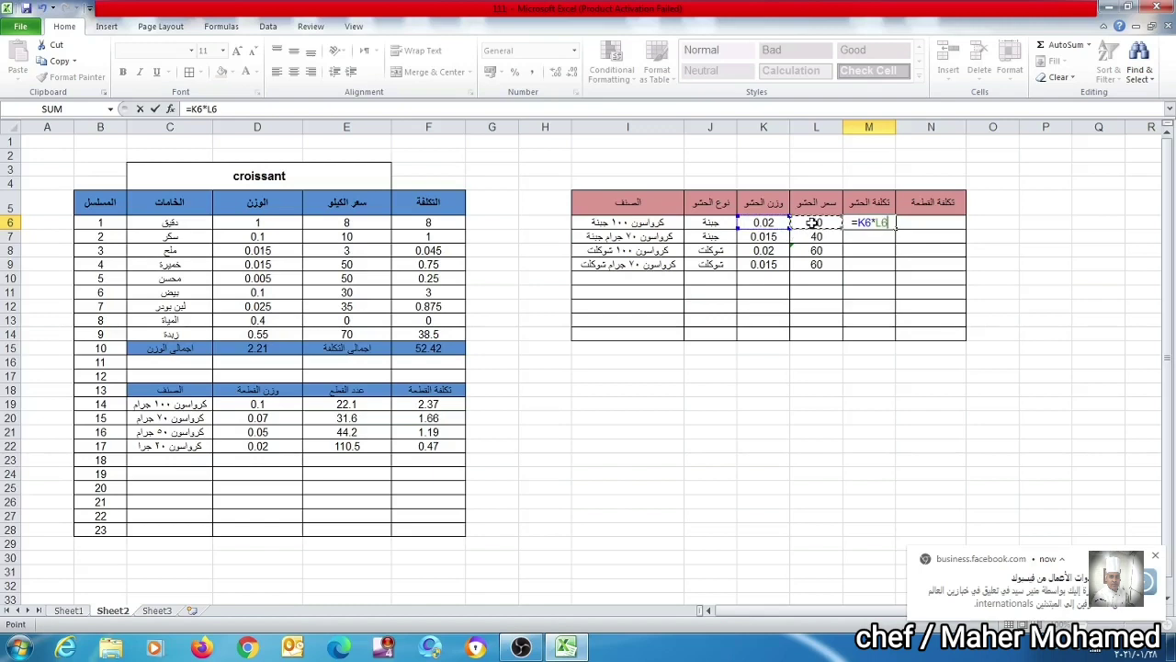
{"action": "key", "text": "Return"}
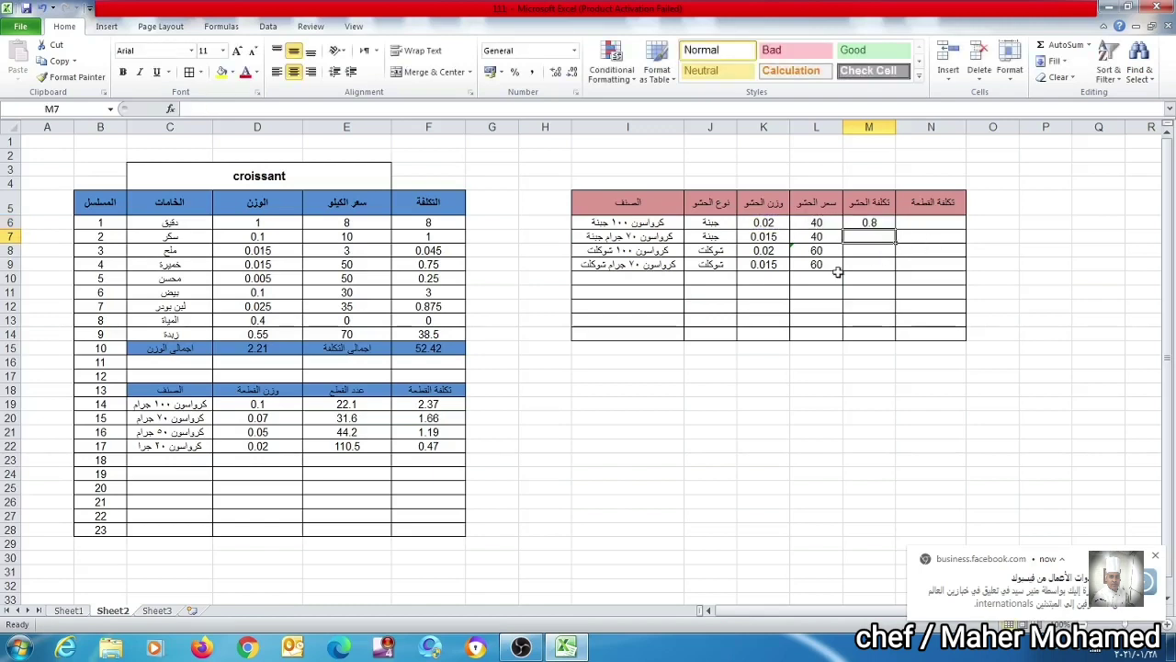
- Copy the filling cost formula from M6 down through M9 for the remaining cheese and chocolate croissants
{"action": "left_click", "coordinate": [887, 222]}
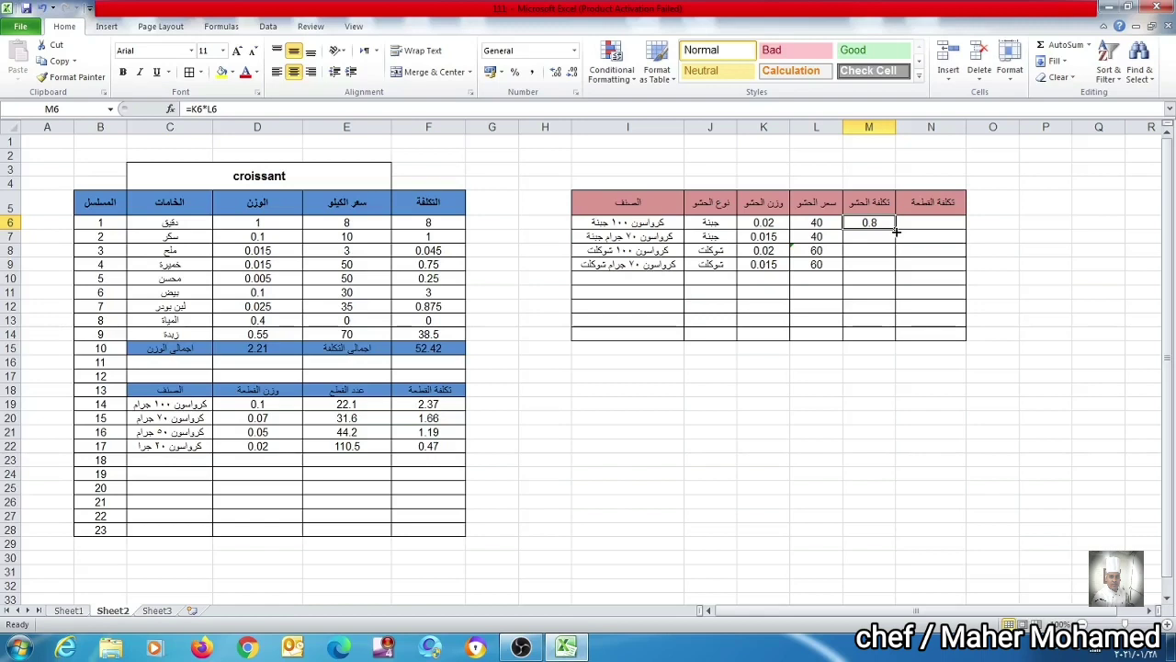
{"action": "left_click_drag", "start_coordinate": [896, 232], "coordinate": [898, 274]}
{"action": "left_click", "coordinate": [868, 291]}
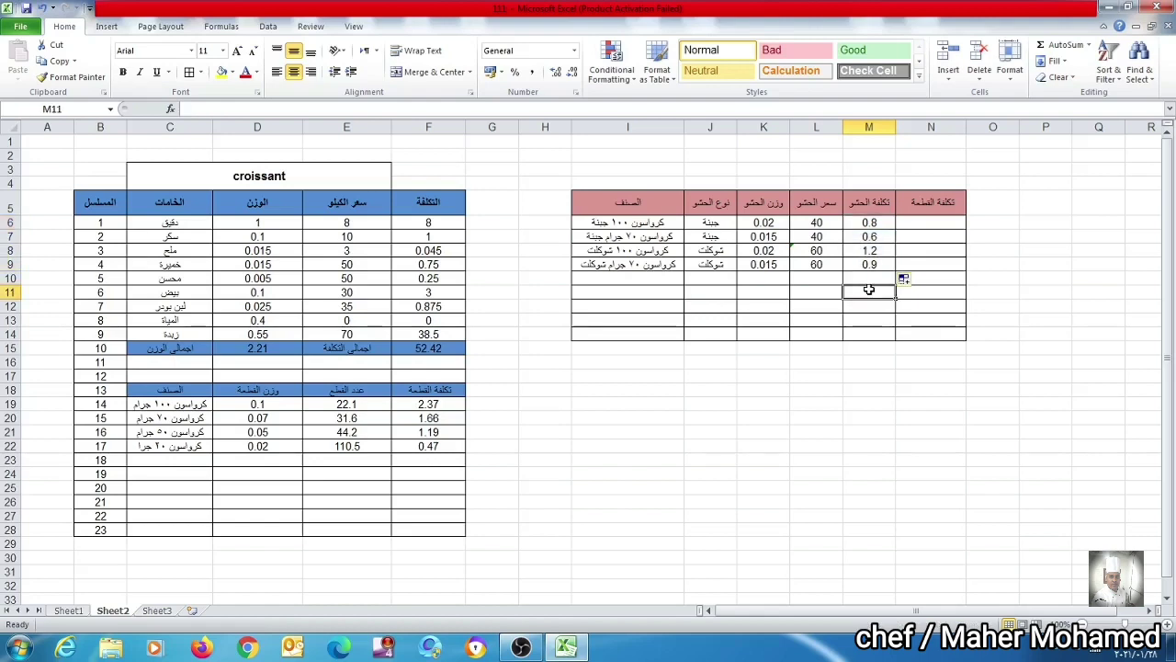
- Calculate the piece cost of the 100-gram cheese croissant in N6 with the formula =F19+M6
{"action": "left_click", "coordinate": [955, 221]}
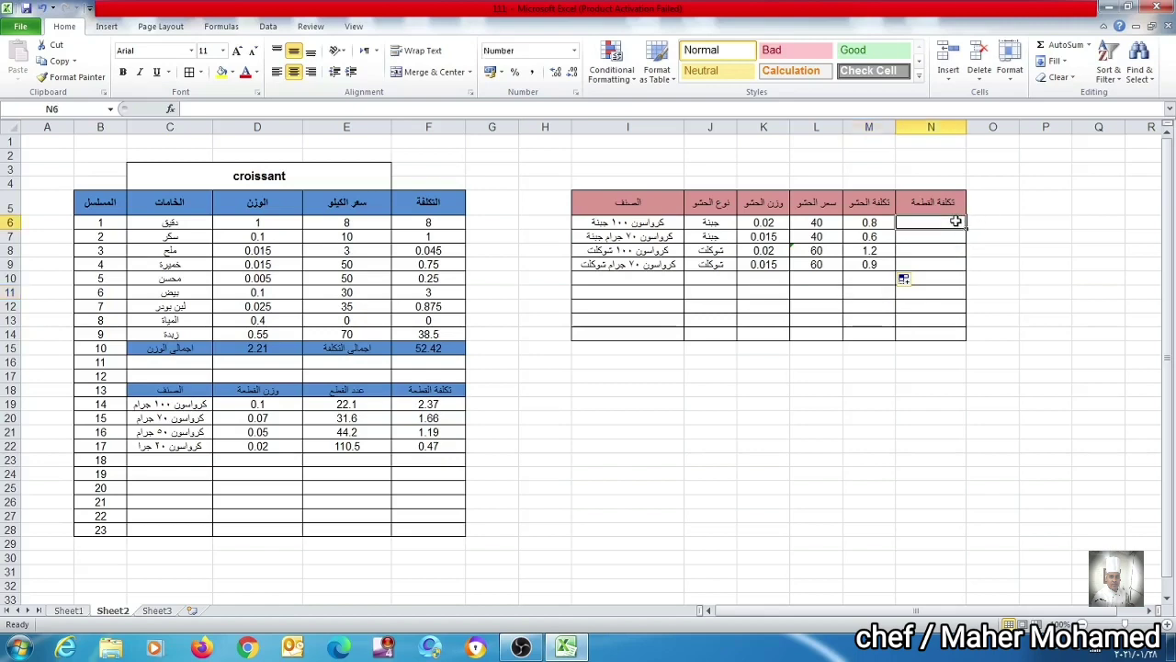
{"action": "type", "text": "="}
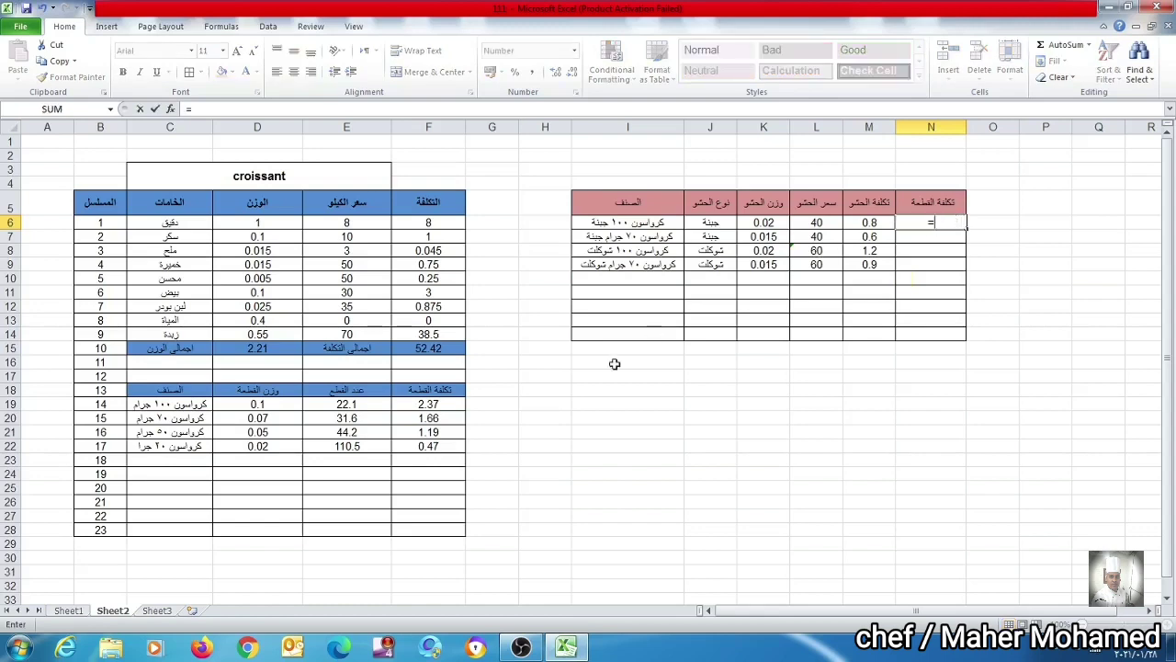
{"action": "left_click", "coordinate": [451, 406]}
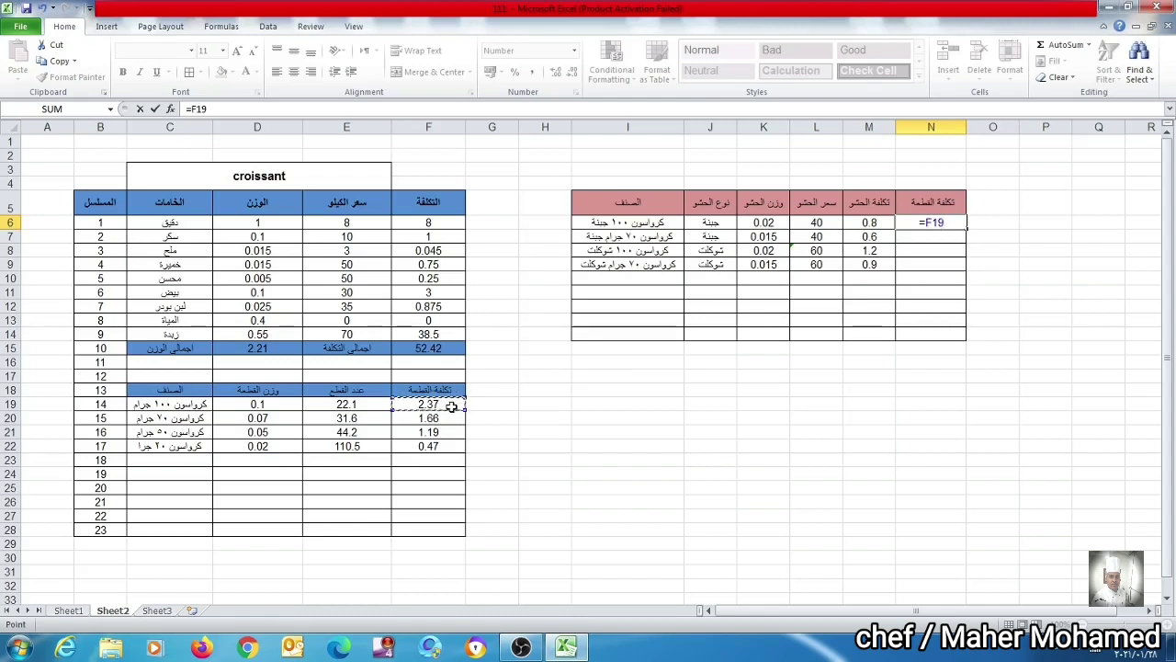
{"action": "type", "text": "+"}
{"action": "left_click", "coordinate": [861, 225]}
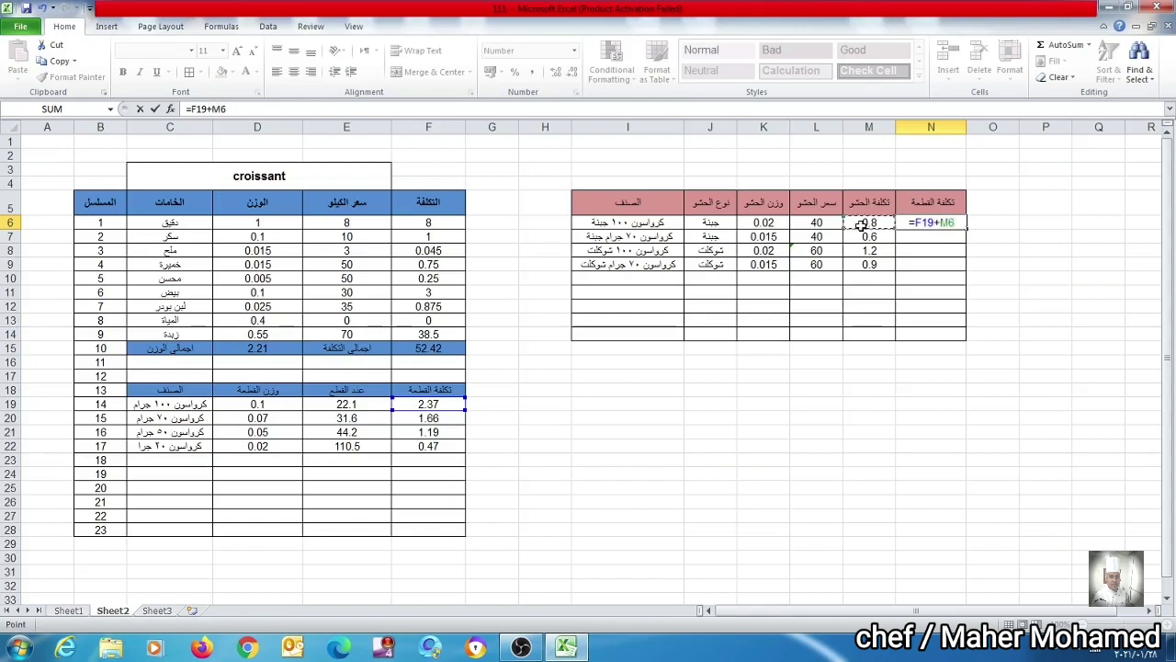
{"action": "key", "text": "Return"}
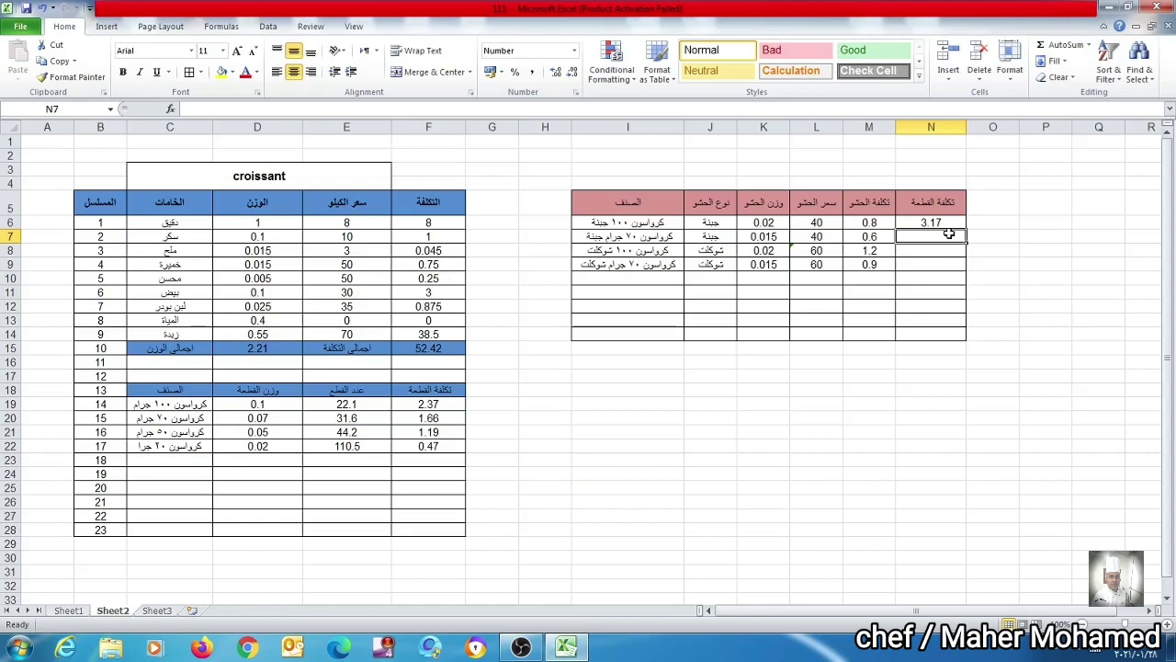
- Calculate the piece cost of the 70-gram cheese croissant in N7 with the formula =F20+M7
{"action": "type", "text": "="}
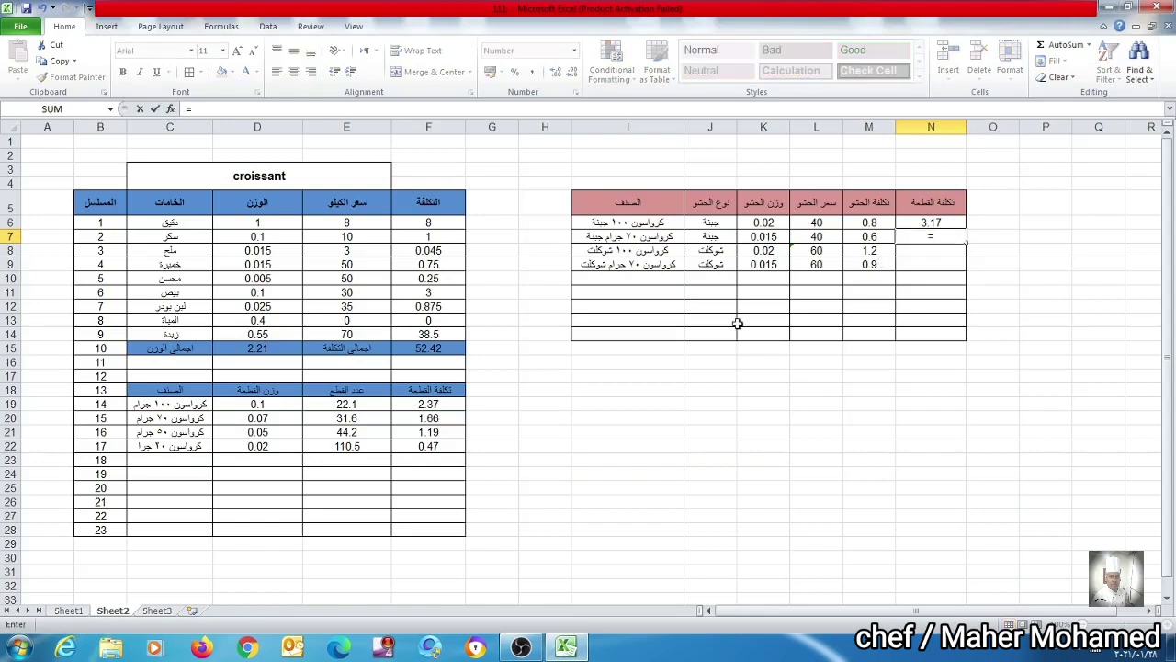
{"action": "left_click", "coordinate": [448, 418]}
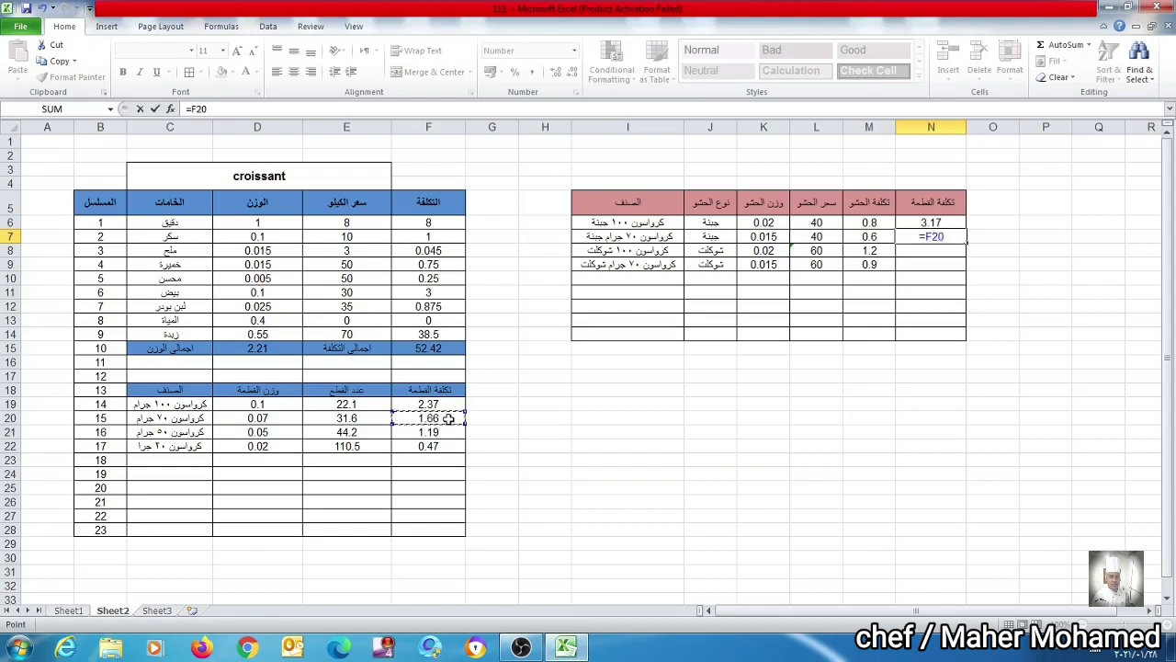
{"action": "type", "text": "+"}
{"action": "left_click", "coordinate": [869, 237]}
{"action": "key", "text": "Return"}
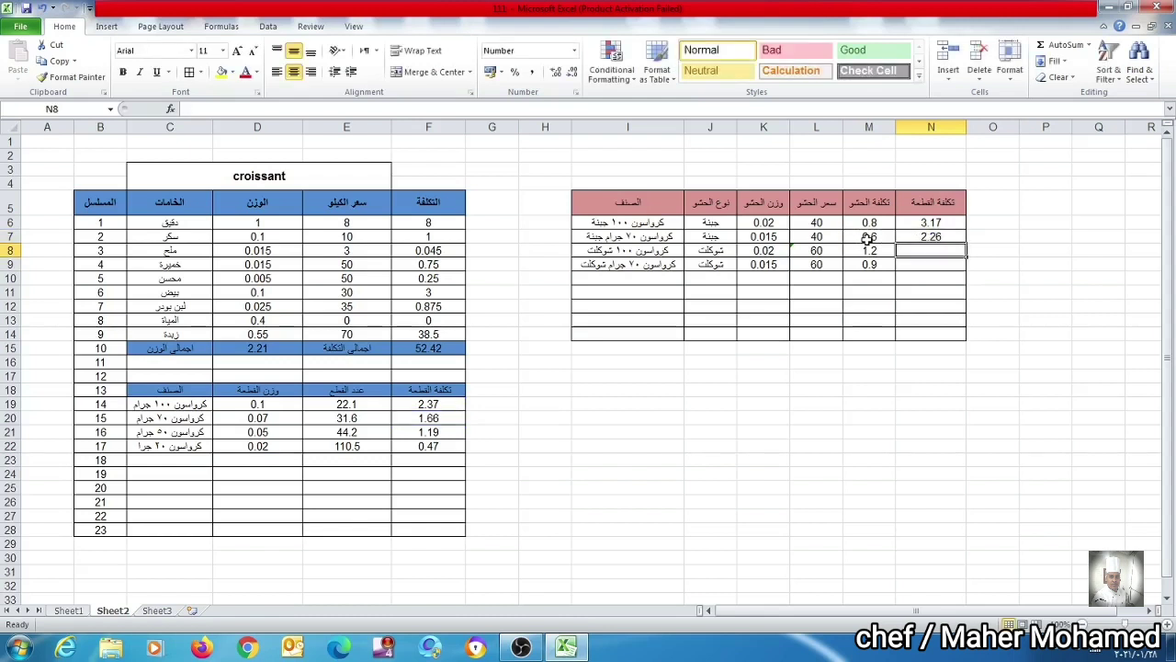
- Calculate the piece cost of the 100-gram chocolate croissant in N8 with the formula =F19+M8
{"action": "type", "text": "="}
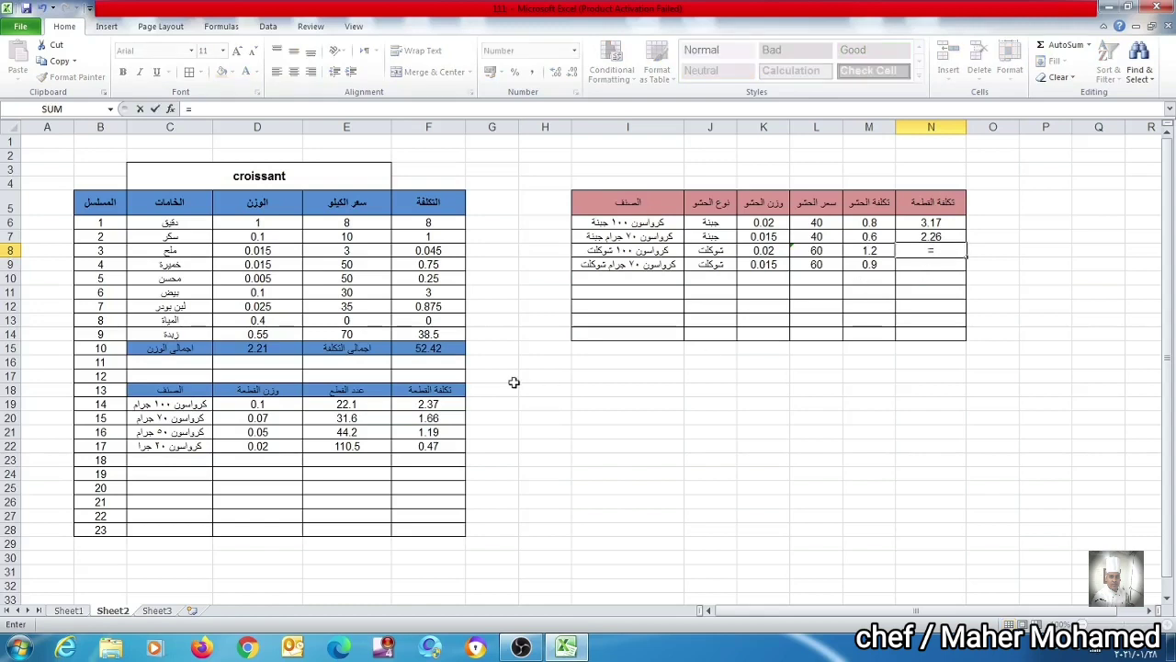
{"action": "left_click", "coordinate": [450, 404]}
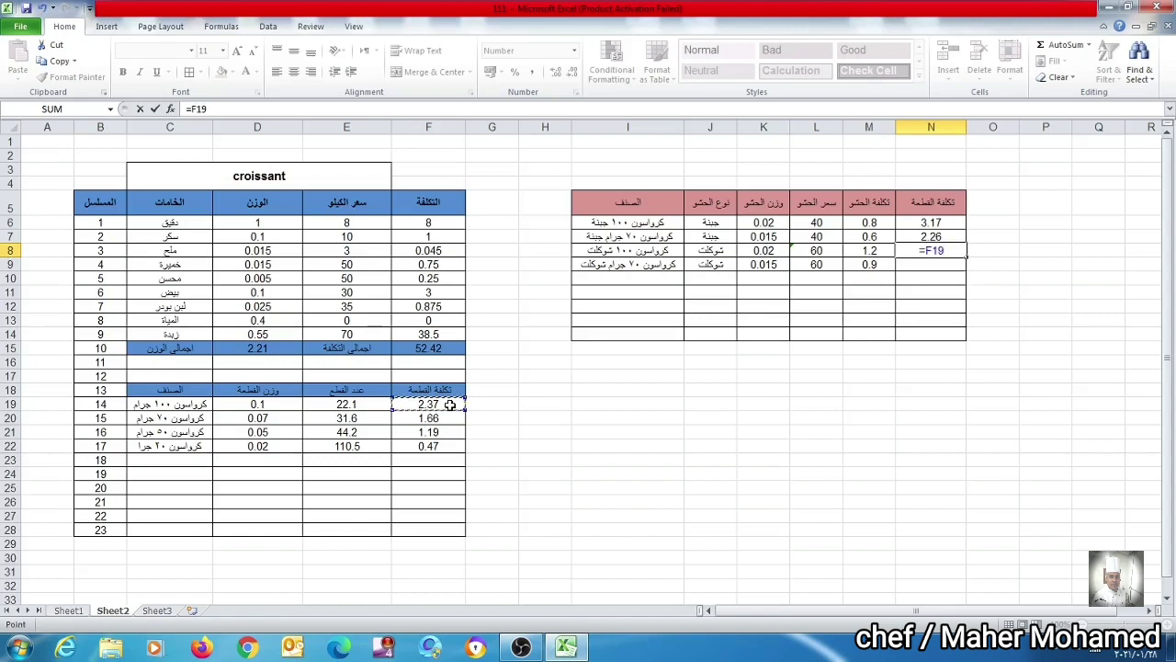
{"action": "type", "text": "+"}
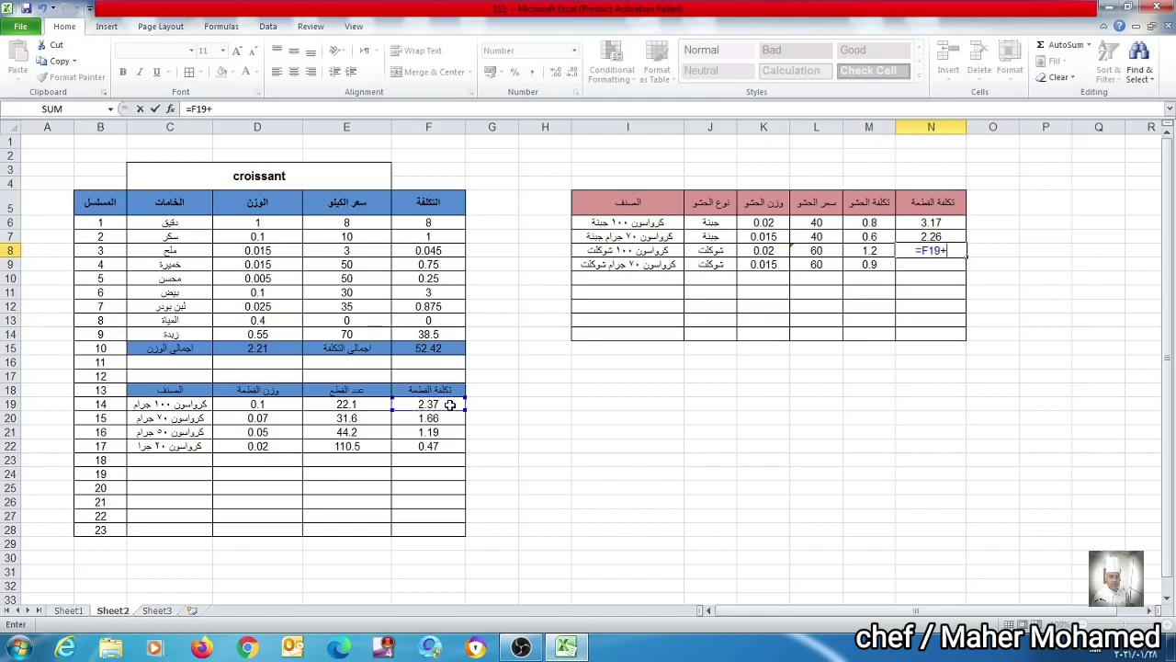
{"action": "left_click", "coordinate": [861, 254]}
{"action": "key", "text": "Return"}
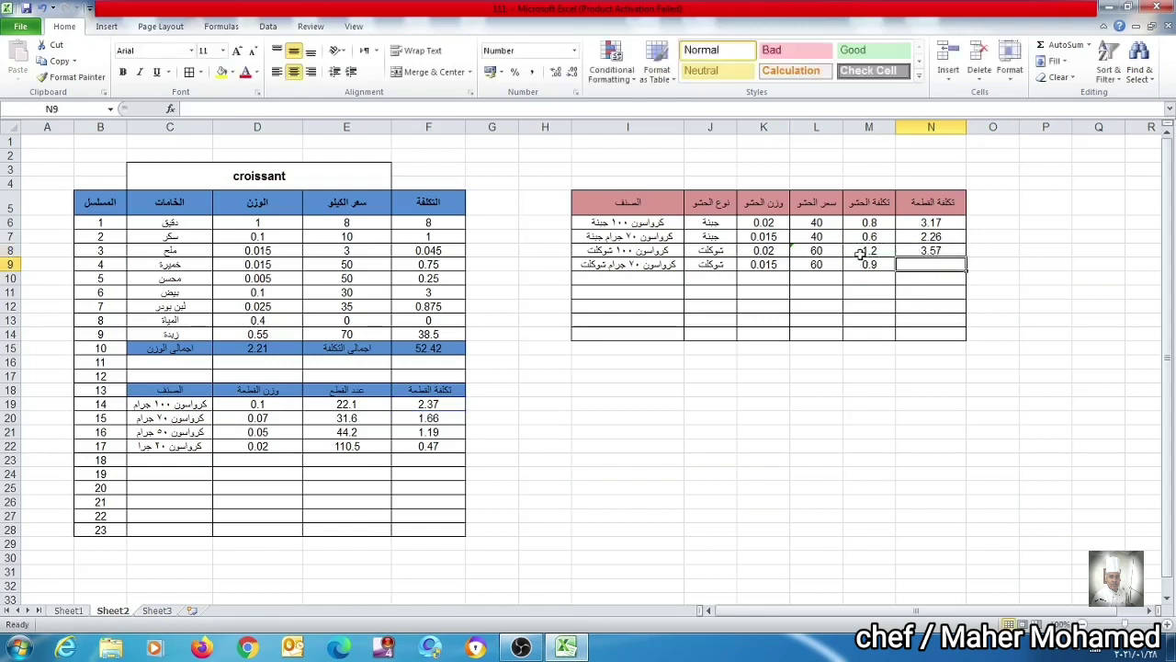
- Calculate the piece cost of the 70-gram chocolate croissant in N9 with the formula =F20+M9
{"action": "type", "text": "="}
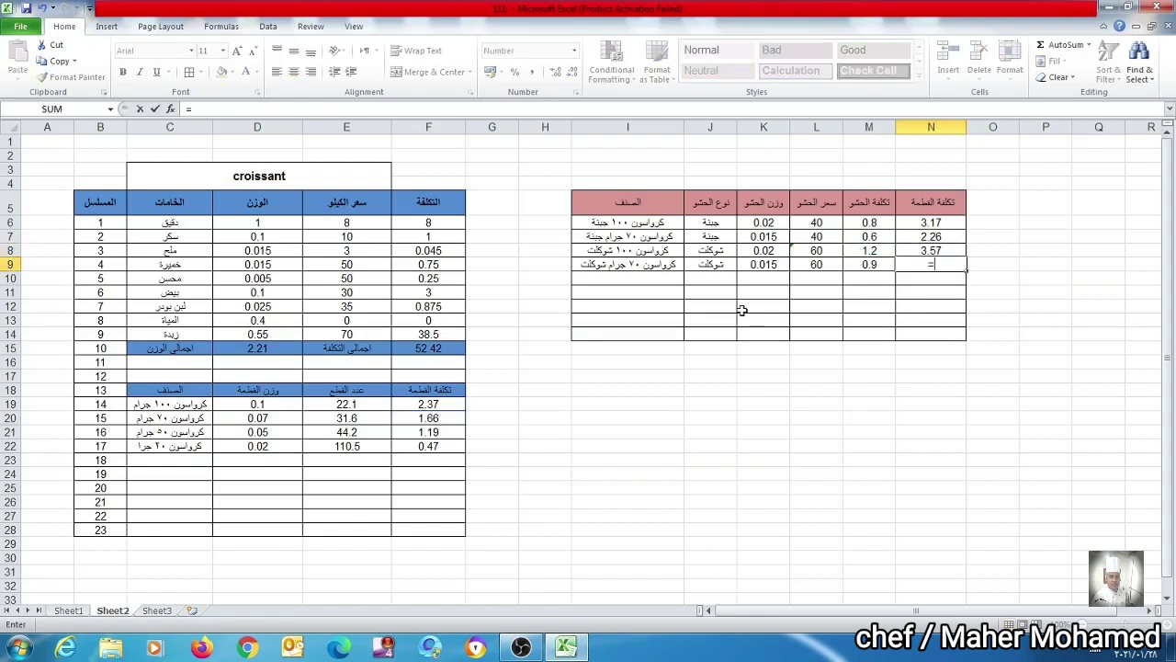
{"action": "left_click", "coordinate": [454, 418]}
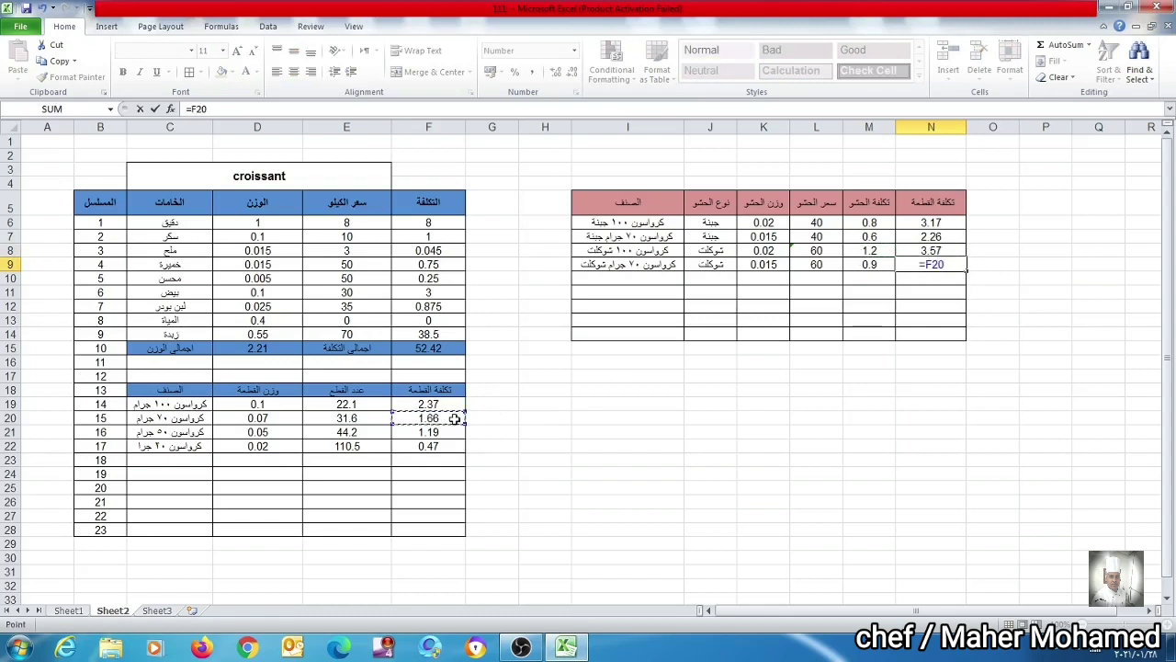
{"action": "type", "text": "+"}
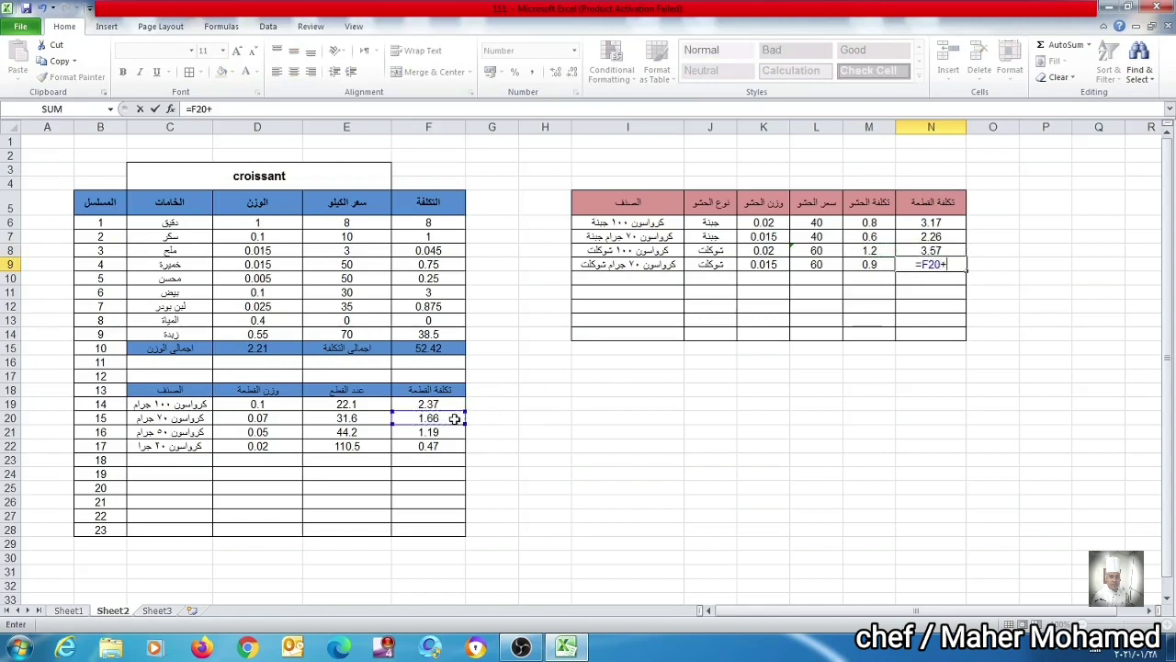
{"action": "left_click", "coordinate": [883, 265]}
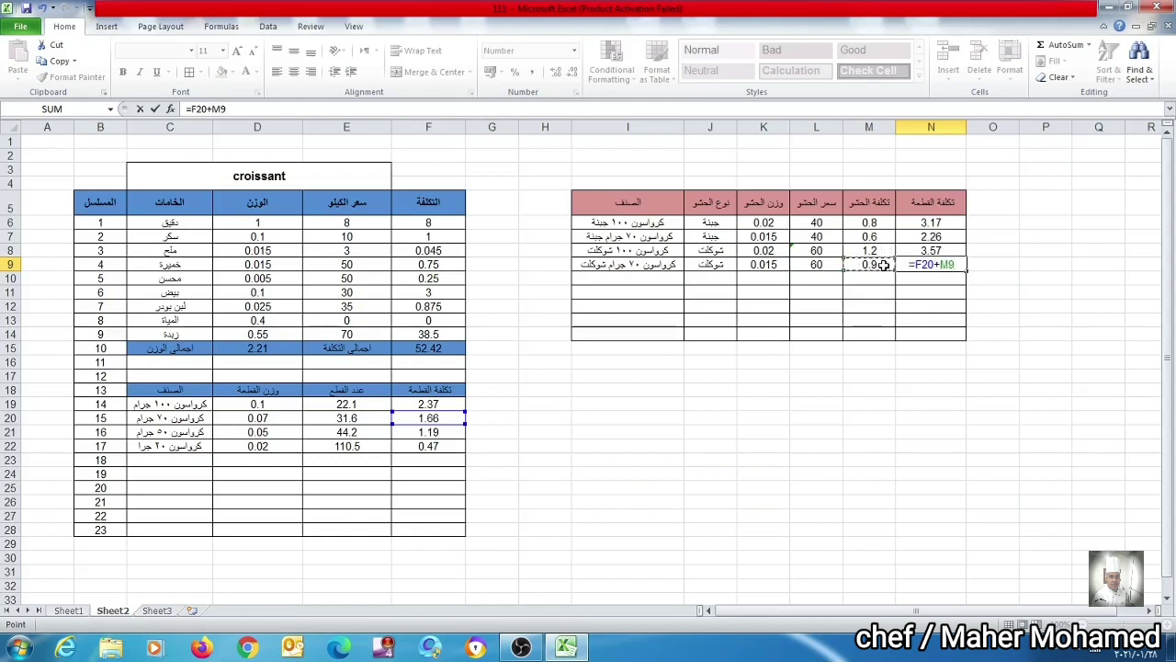
{"action": "key", "text": "Return"}
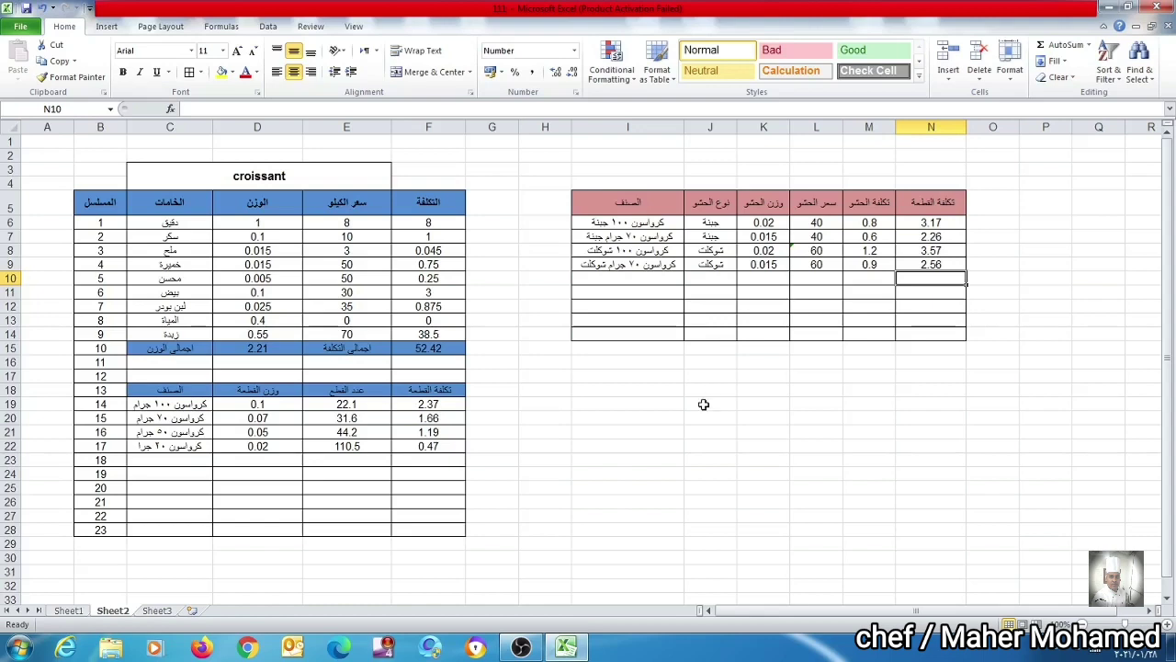
- Close the workbook 111.xlsx
{"action": "left_click", "coordinate": [1157, 7]}
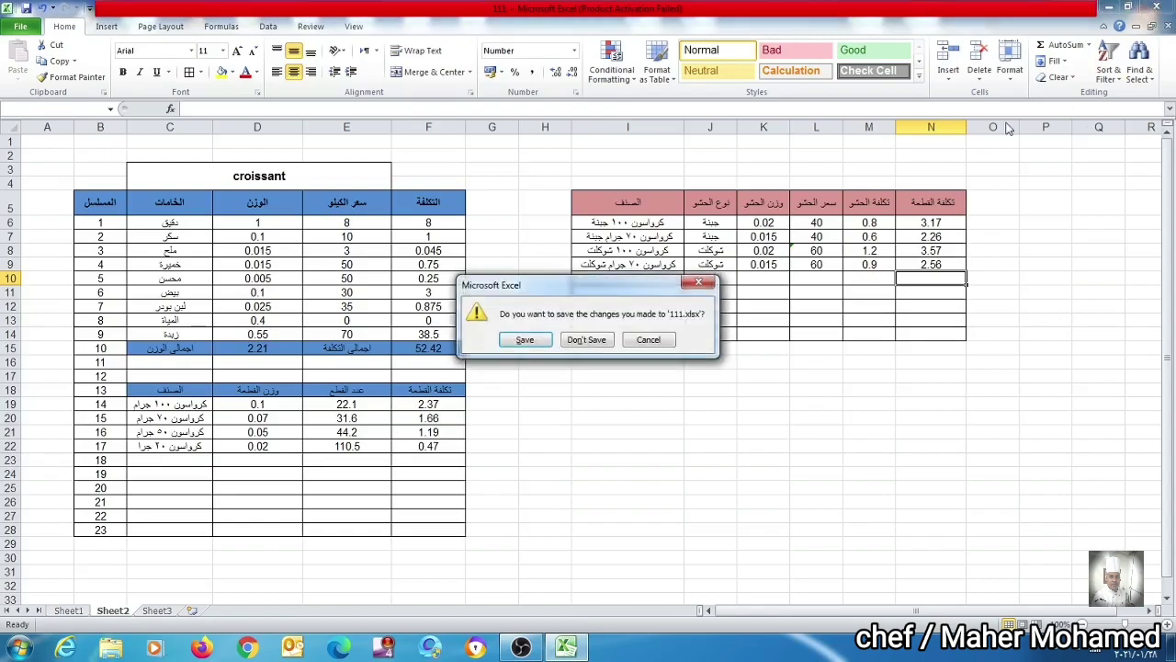